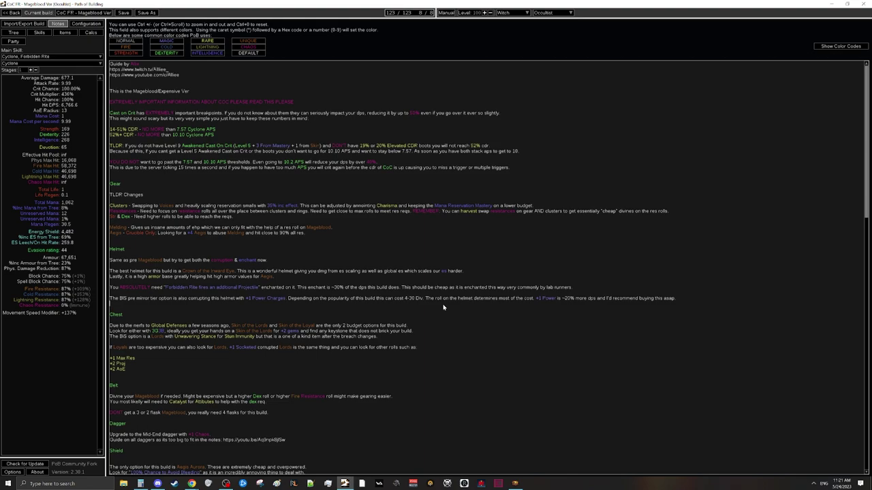
Show the build's equipped items and set the main skill's active gem to Forbidden Rite
click(65, 32)
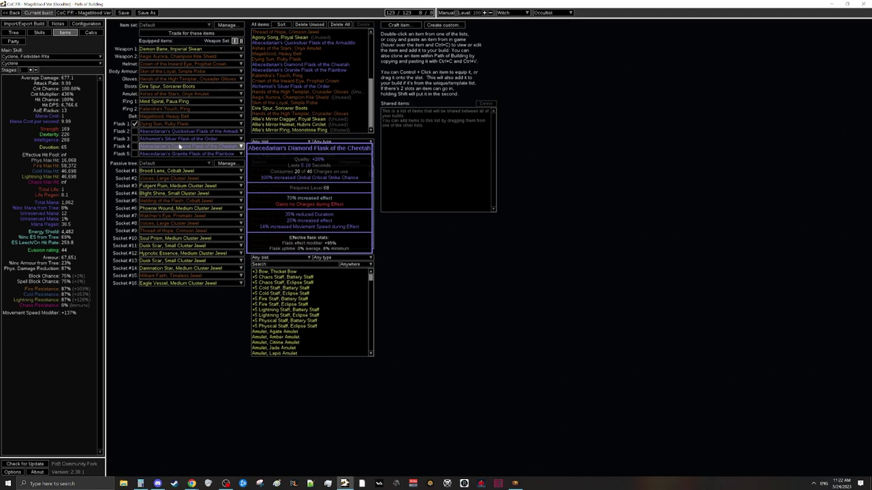
click(49, 63)
click(54, 75)
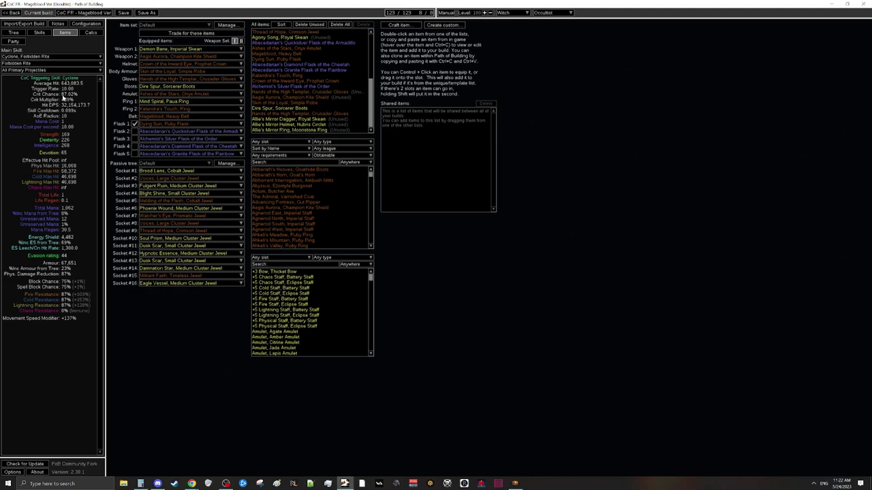
Inspect the stats of the equipped flasks, the Aegis Aurora shield, the Ashes of the Stars amulet and the Militant Faith jewel
mouse_move(186, 155)
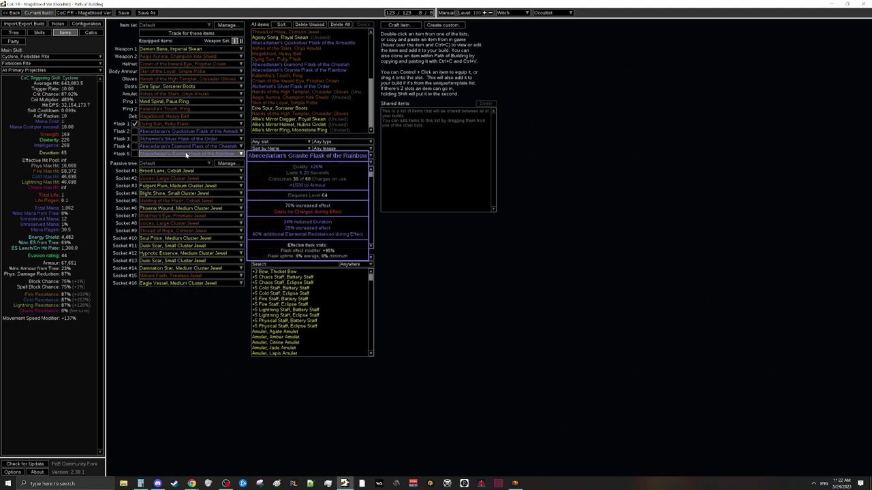
mouse_move(183, 60)
mouse_move(203, 131)
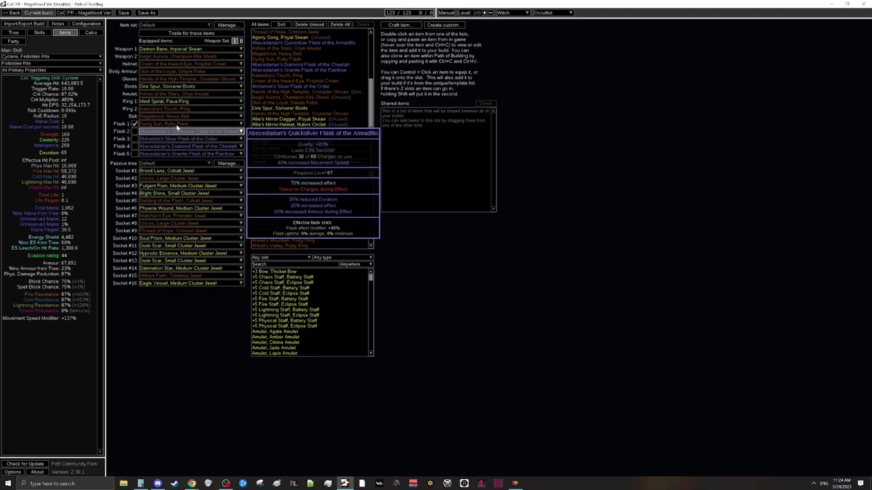
mouse_move(156, 95)
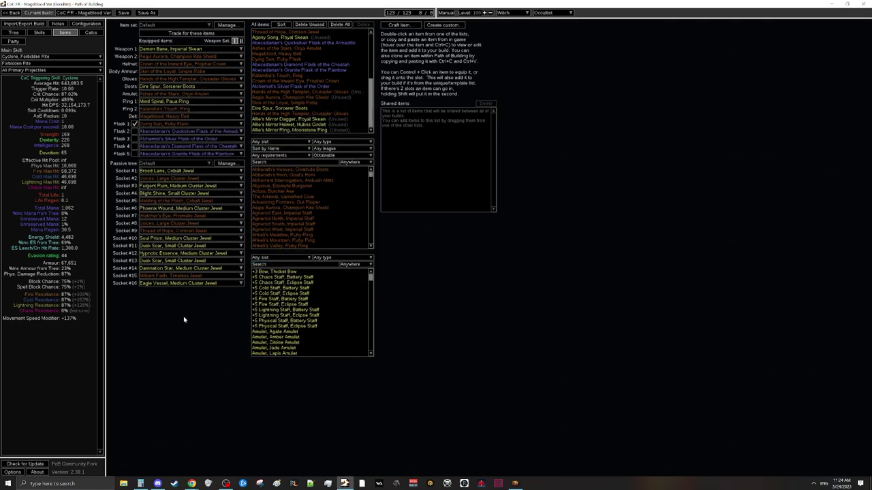
mouse_move(175, 279)
mouse_move(222, 148)
Try allocating the path to the Mana Mastery on the passive tree's eastern side without choosing a mastery effect
click(13, 32)
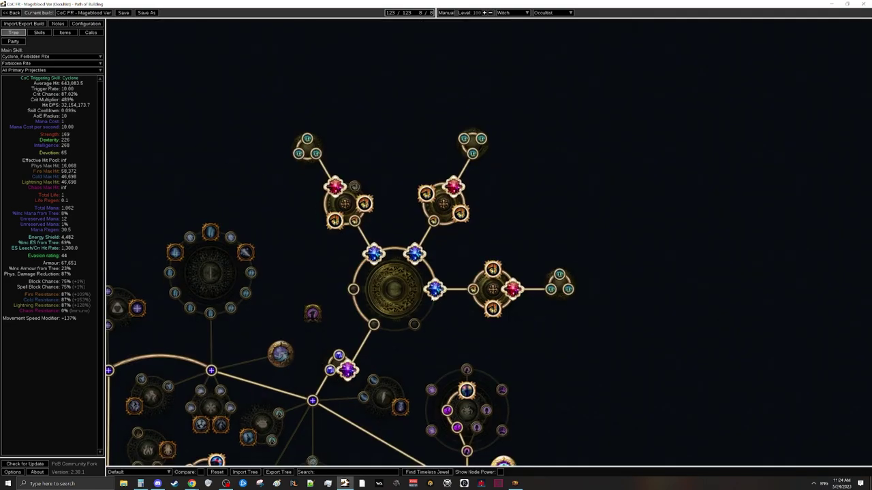
scroll(467, 235, down, 2)
scroll(471, 207, up, 1)
drag(465, 464, 438, 340)
scroll(432, 295, up, 2)
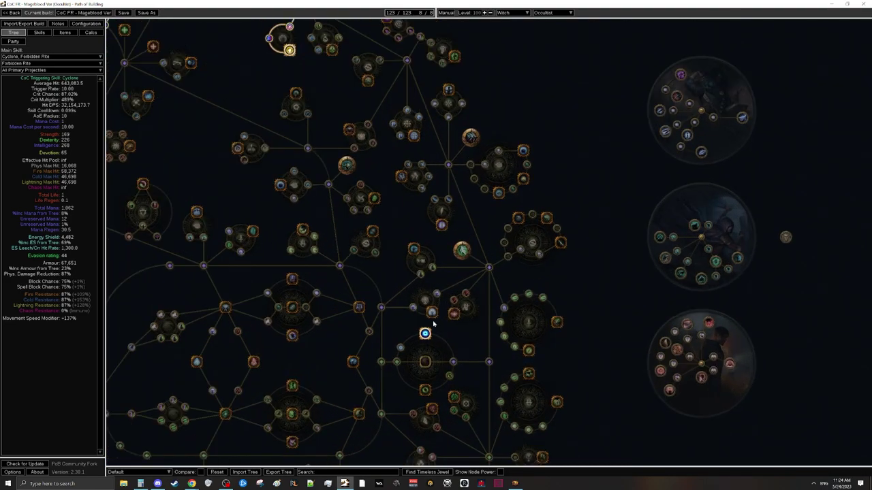
click(425, 300)
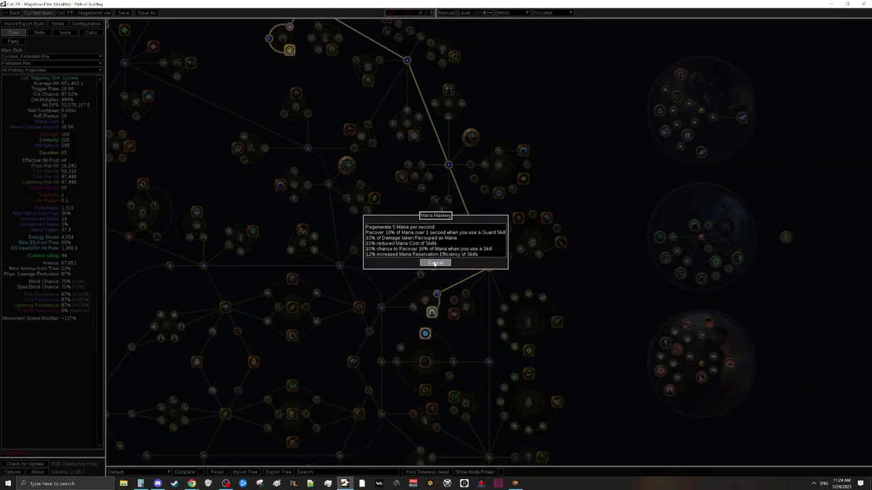
click(433, 263)
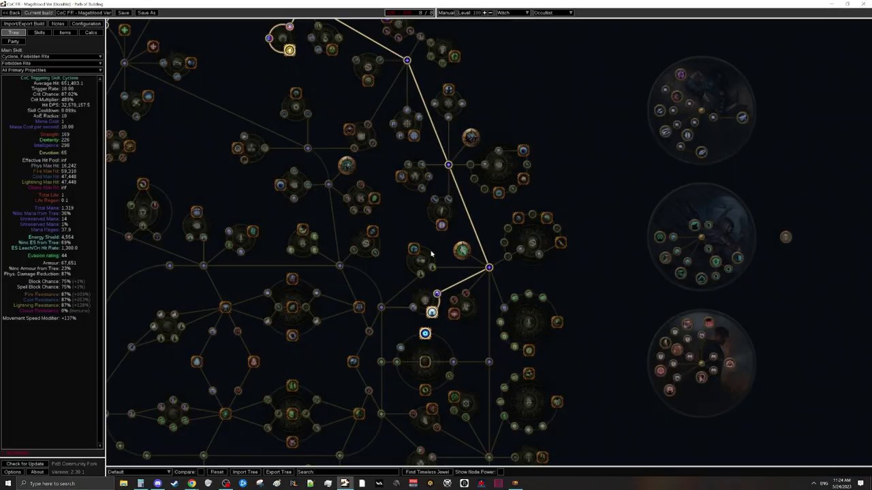
Inspect the Aegis Aurora shield, the gloves' gem group containing Purity of Ice and Purity of Elements, and the Quicksilver flask
click(65, 32)
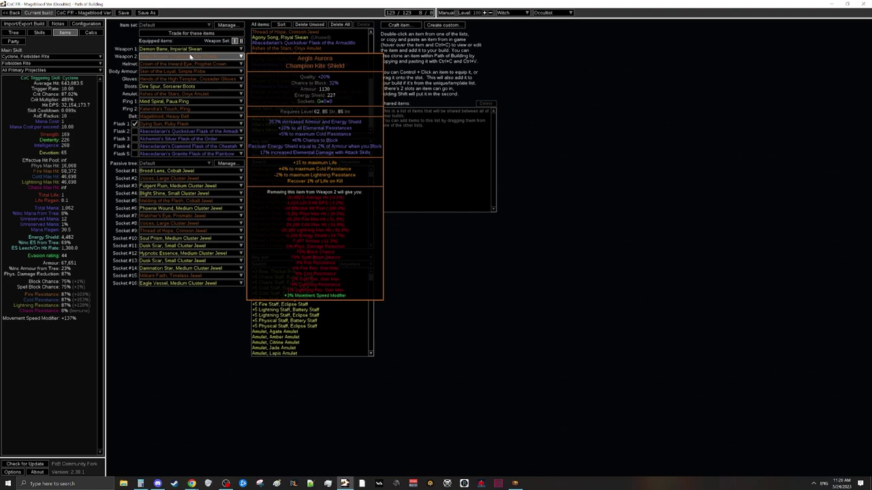
click(39, 32)
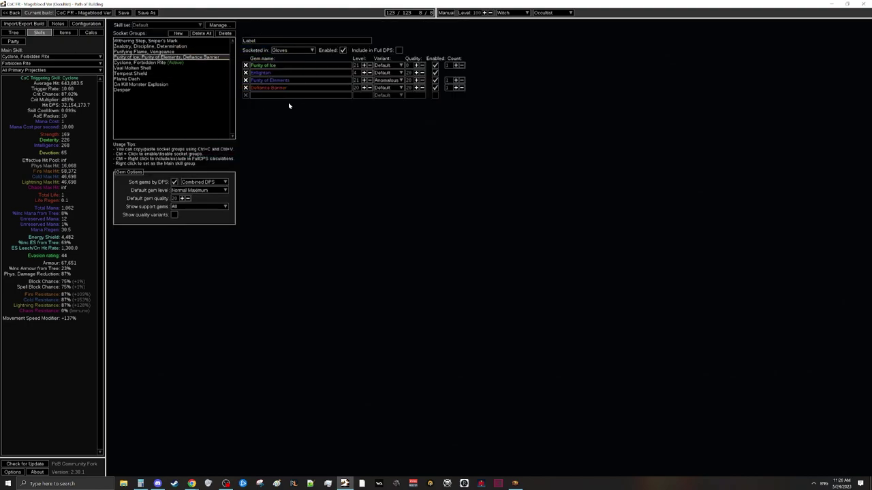
mouse_move(292, 67)
click(65, 32)
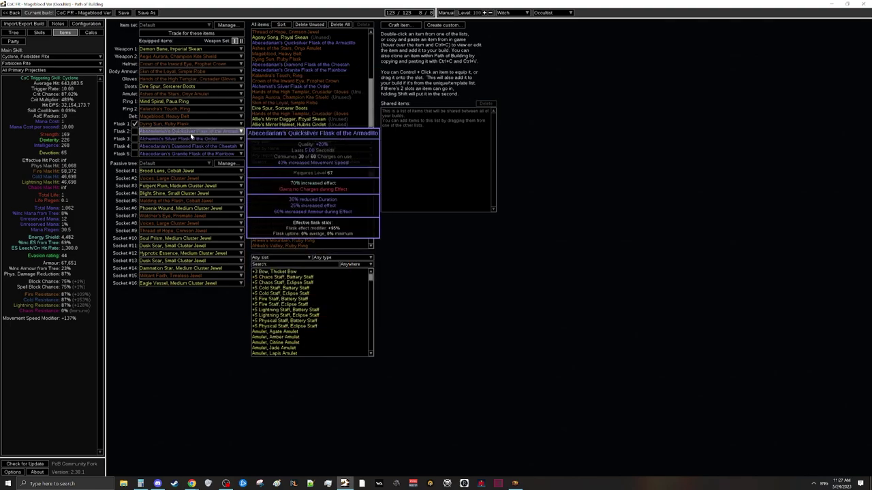
Examine the Zealot's Oath keystone and the Nothingness node of the north-western large cluster on the passive tree
click(15, 33)
scroll(310, 229, down, 2)
scroll(309, 229, up, 5)
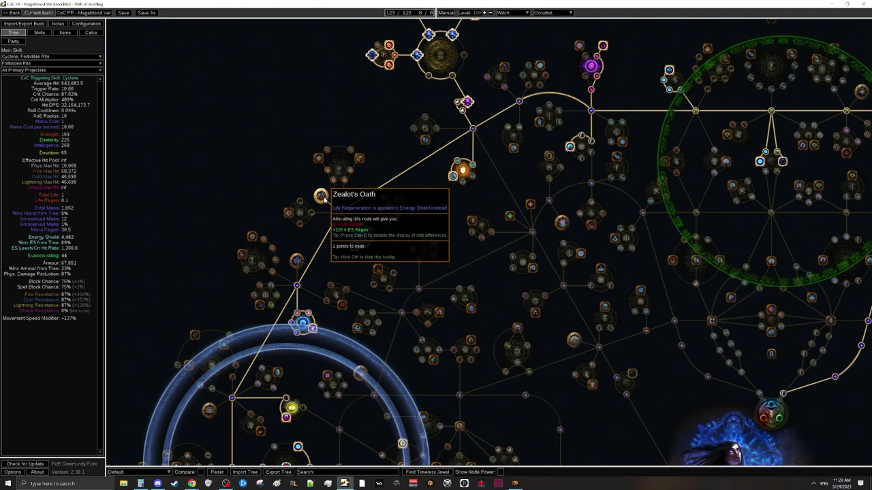
drag(319, 196, 282, 214)
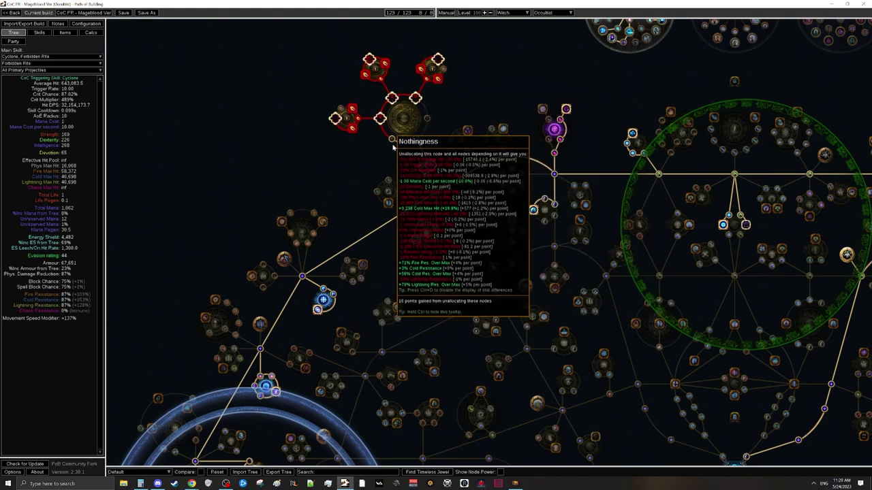
Check the Mageblood belt's Dedication to the Goddess enchantments, including Enemies Withered by you have -6% to all Resistances, without applying one
key(ctrl+3)
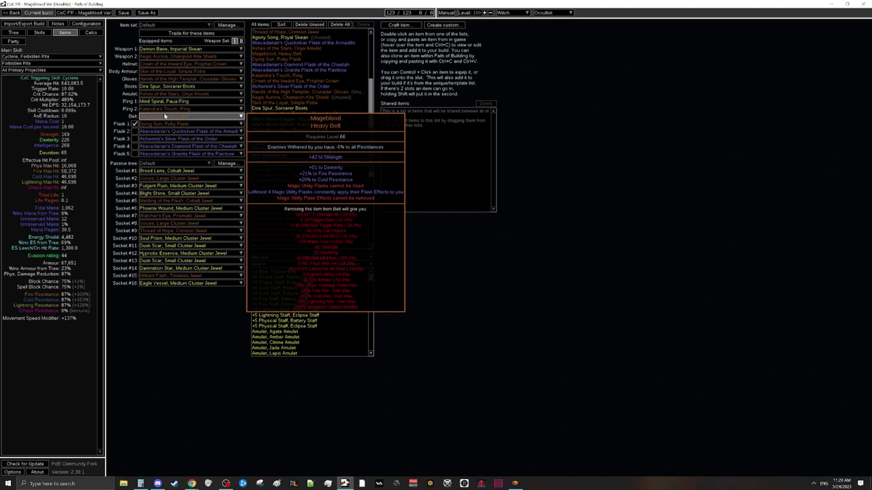
double_click(308, 54)
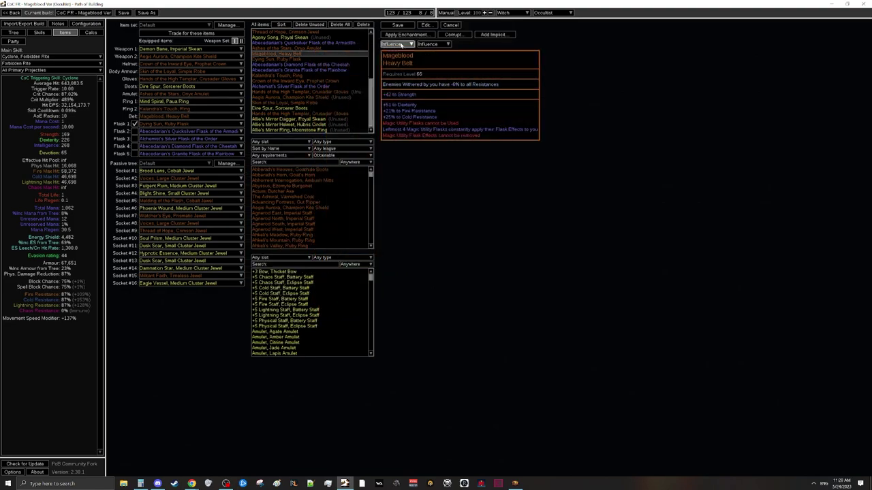
click(427, 34)
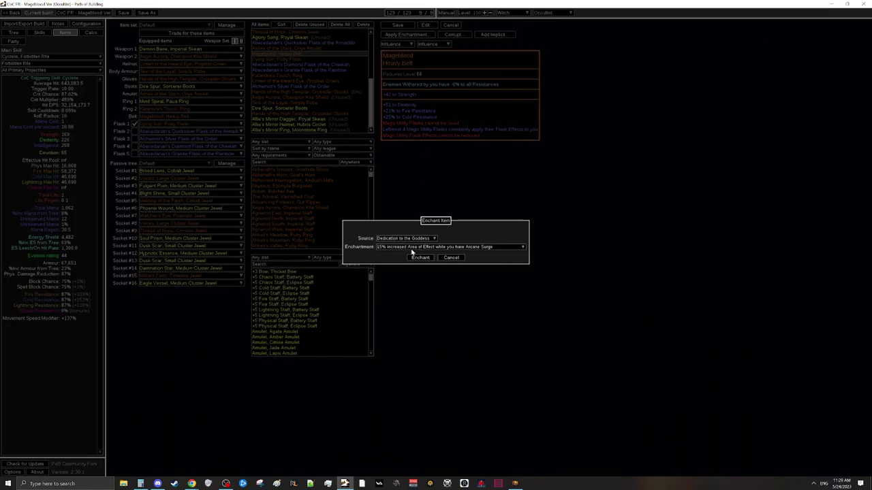
click(436, 247)
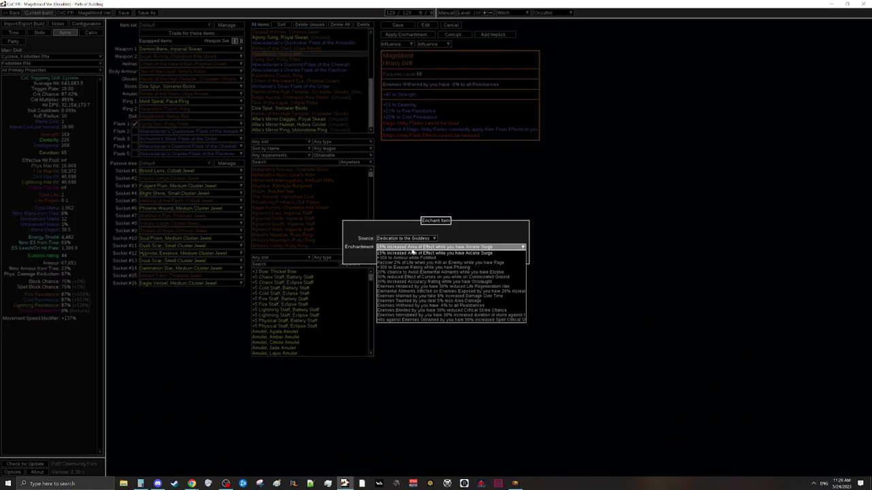
click(448, 306)
click(450, 259)
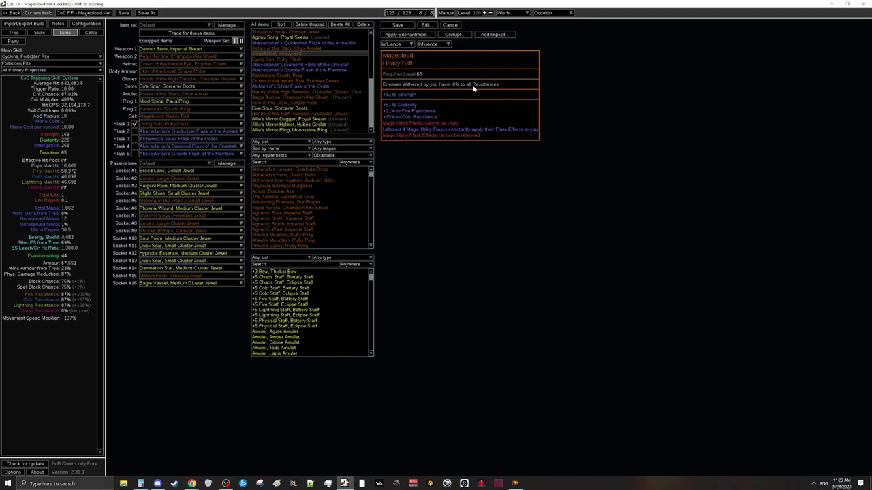
Examine the Occultist's Withering Presence notable and close the Mageblood belt's editor without saving
click(13, 32)
drag(477, 86, 352, 185)
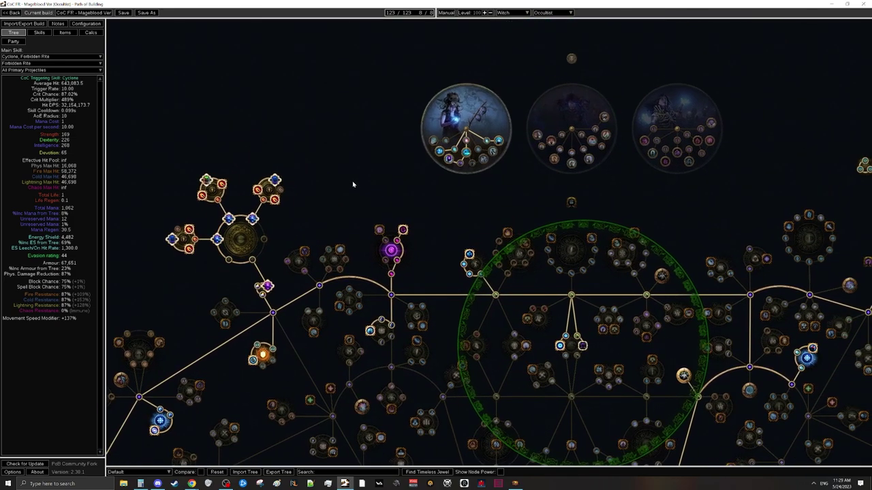
scroll(415, 167, up, 3)
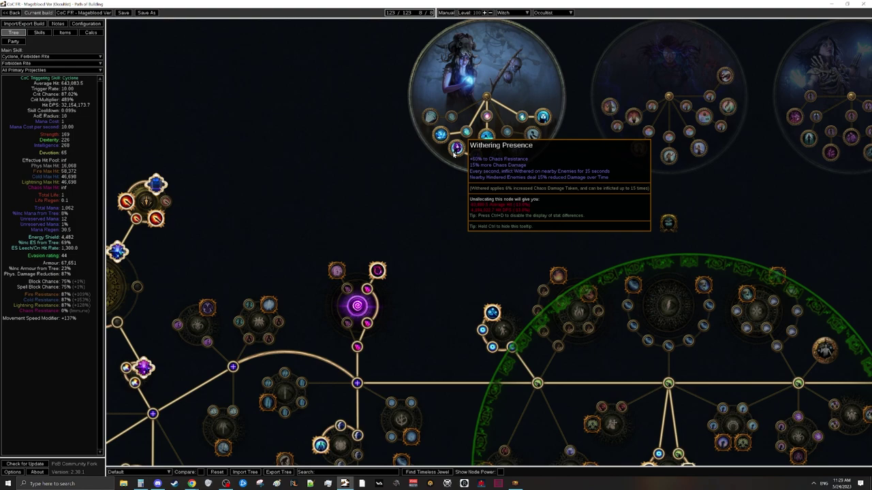
click(65, 32)
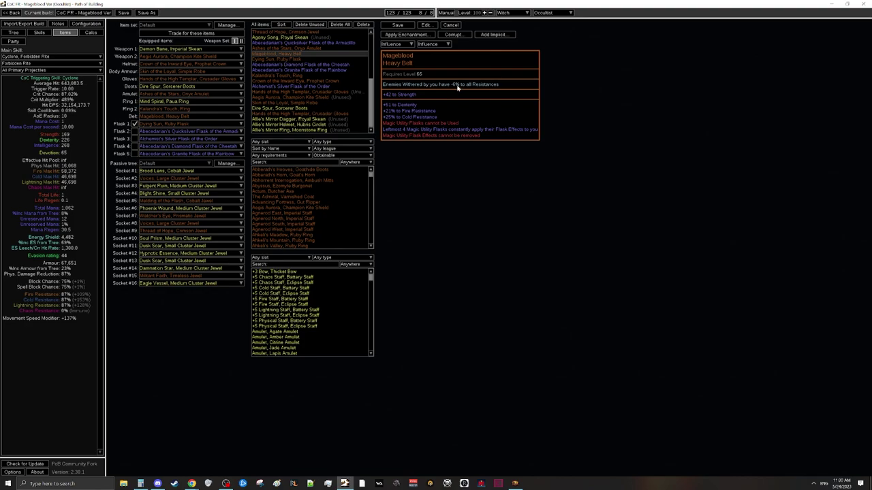
click(451, 25)
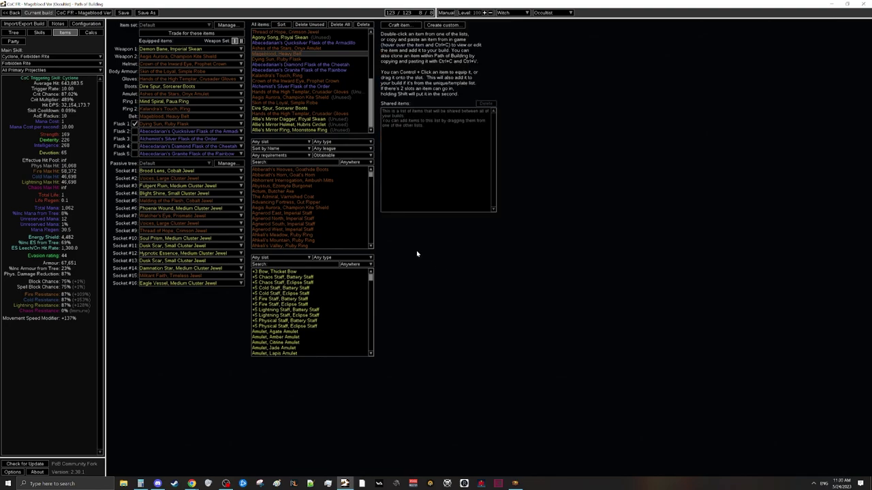
Examine the overall passive tree and the Voices large cluster jewel with its attached clusters in the north-west
click(17, 34)
scroll(386, 265, down, 5)
drag(434, 338, 444, 126)
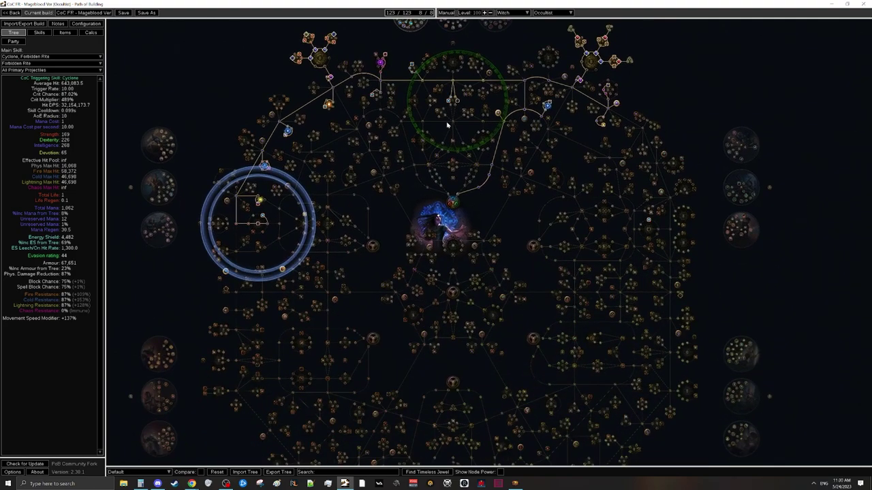
drag(442, 280, 436, 349)
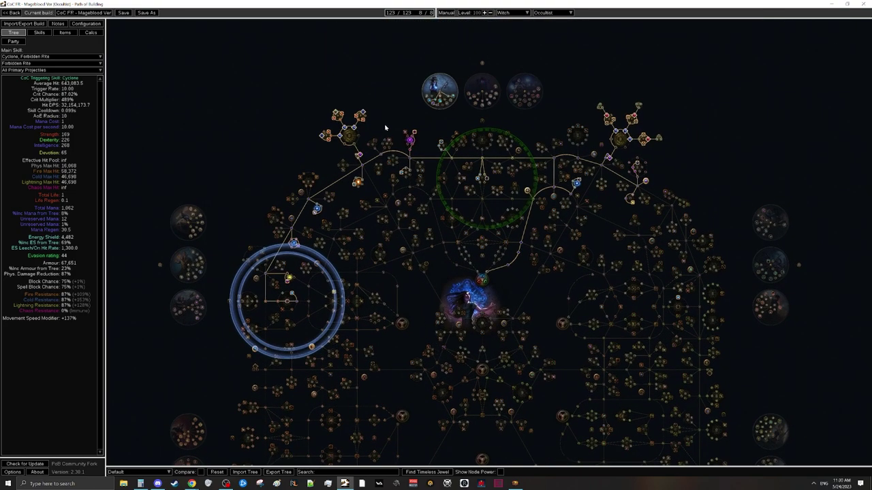
scroll(384, 129, up, 2)
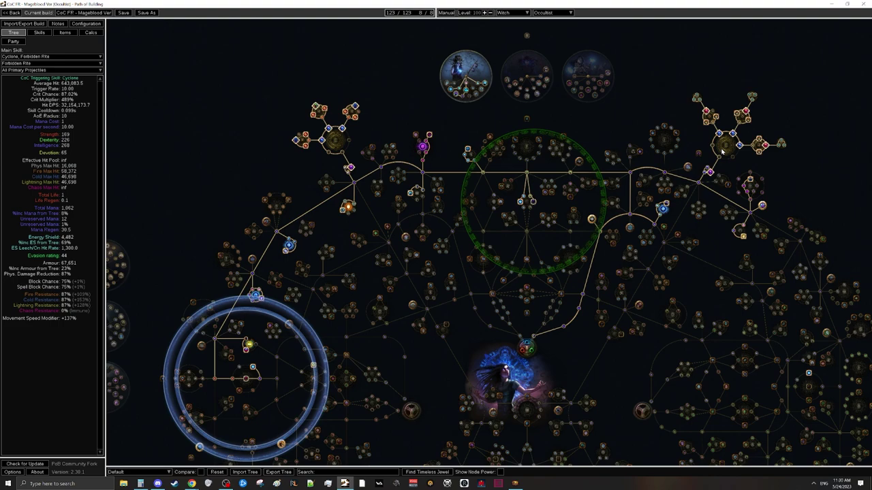
drag(584, 120, 533, 174)
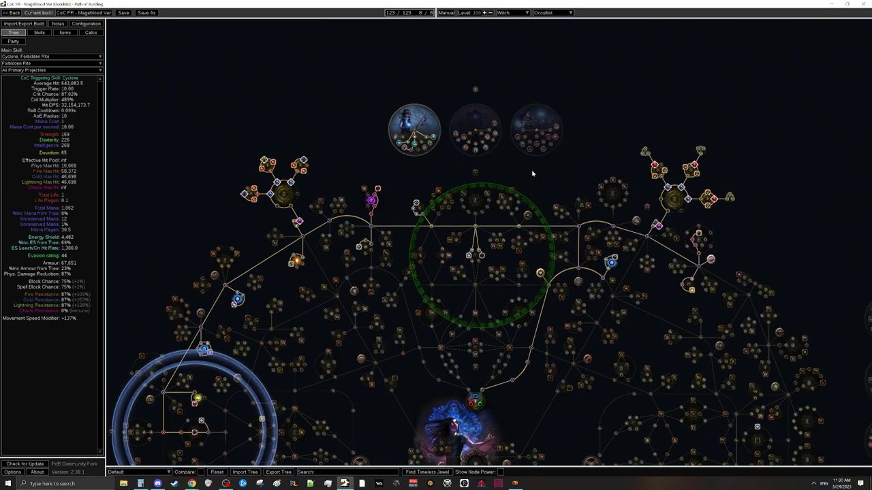
scroll(276, 208, up, 3)
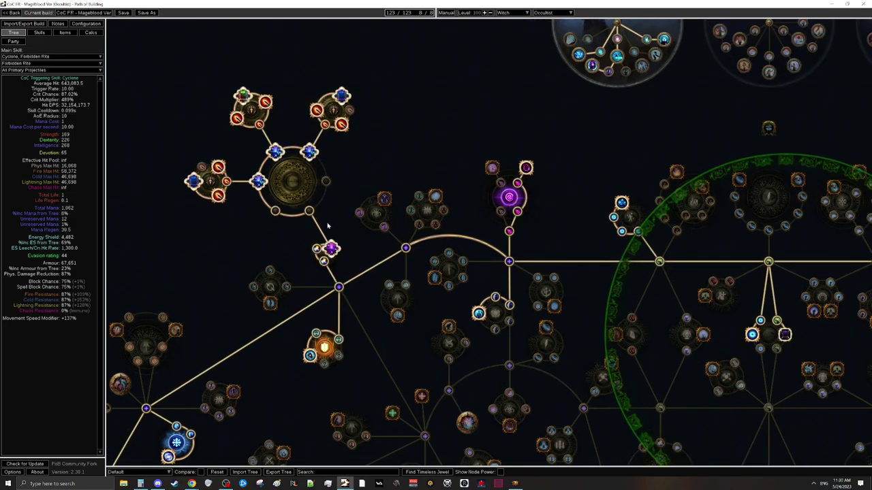
drag(327, 226, 397, 258)
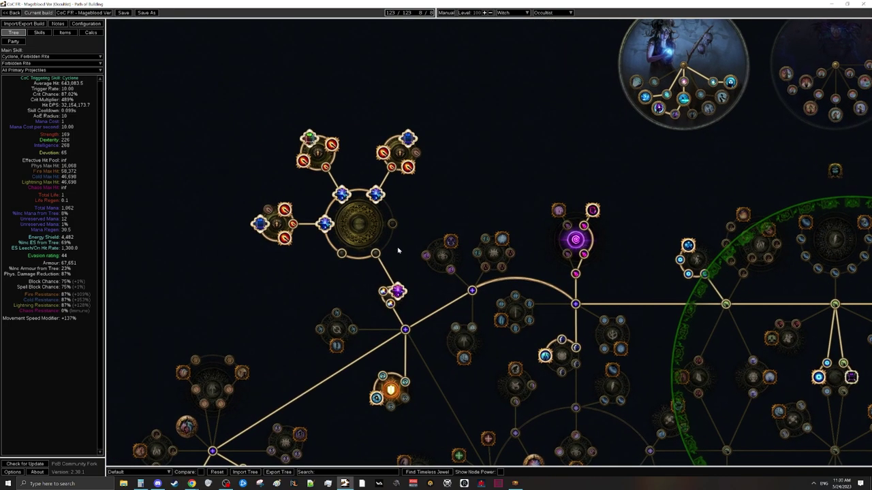
mouse_move(278, 223)
drag(405, 290, 420, 234)
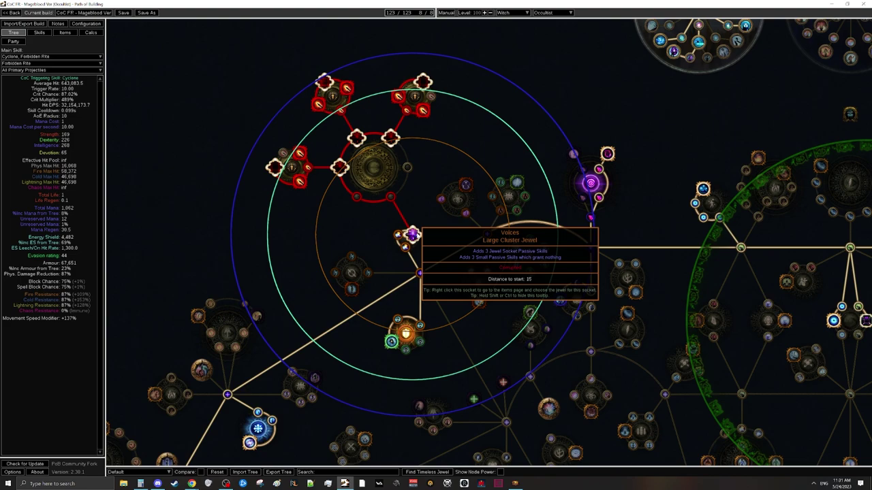
Examine the unallocated basic jewel socket on the eastern side of the passive tree
scroll(413, 235, down, 5)
drag(491, 151, 324, 141)
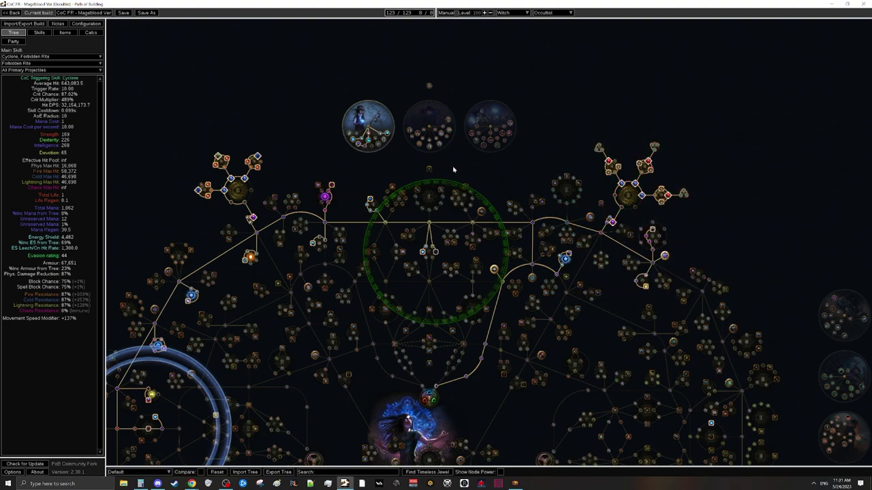
drag(452, 170, 343, 30)
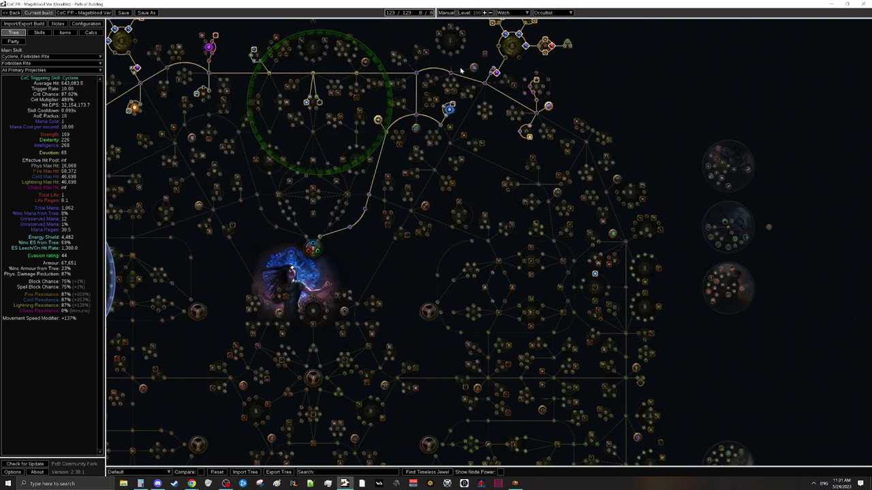
drag(521, 138, 425, 151)
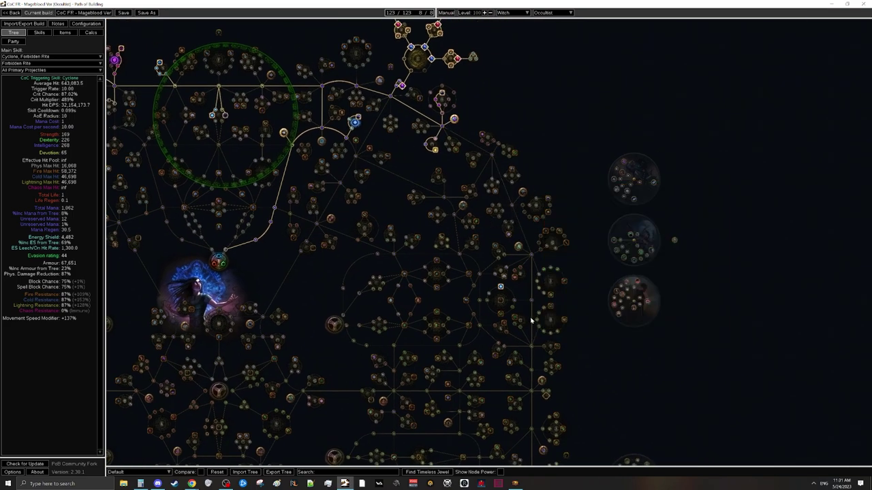
scroll(530, 320, up, 2)
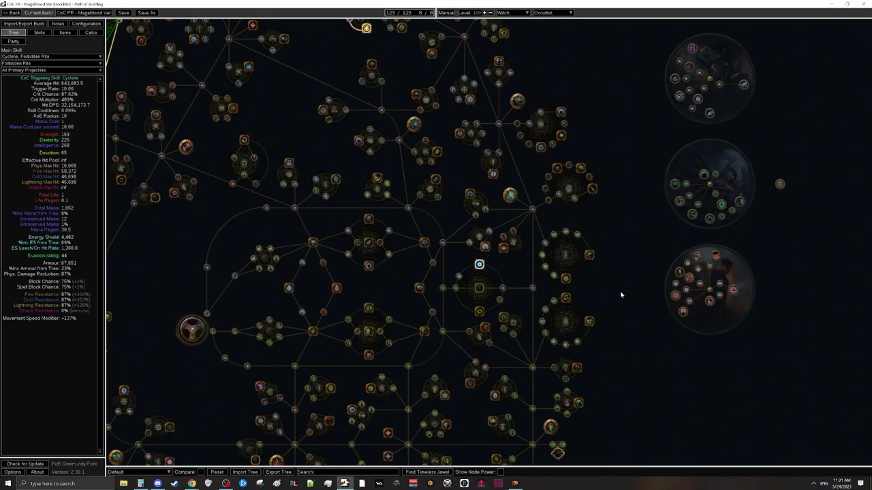
mouse_move(479, 289)
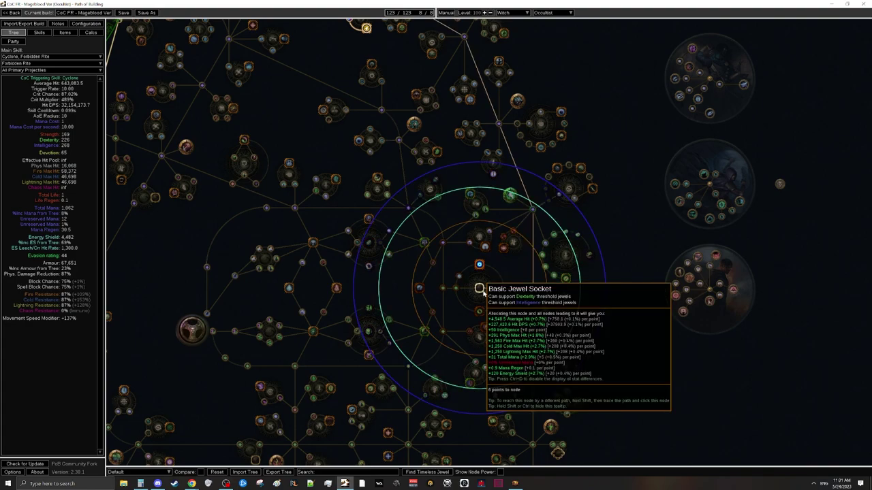
Examine the Basics of Pain notable in the large cluster in the north-east of the passive tree
scroll(479, 289, down, 3)
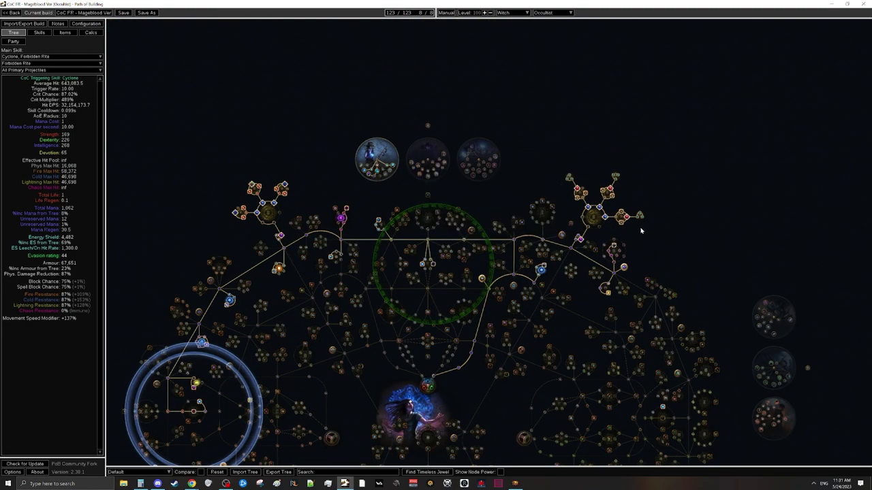
scroll(640, 230, up, 1)
scroll(639, 231, up, 4)
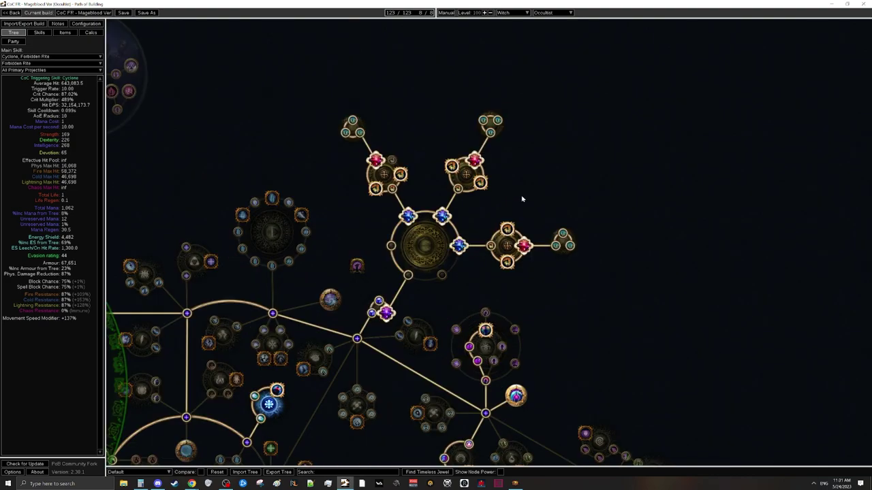
mouse_move(480, 182)
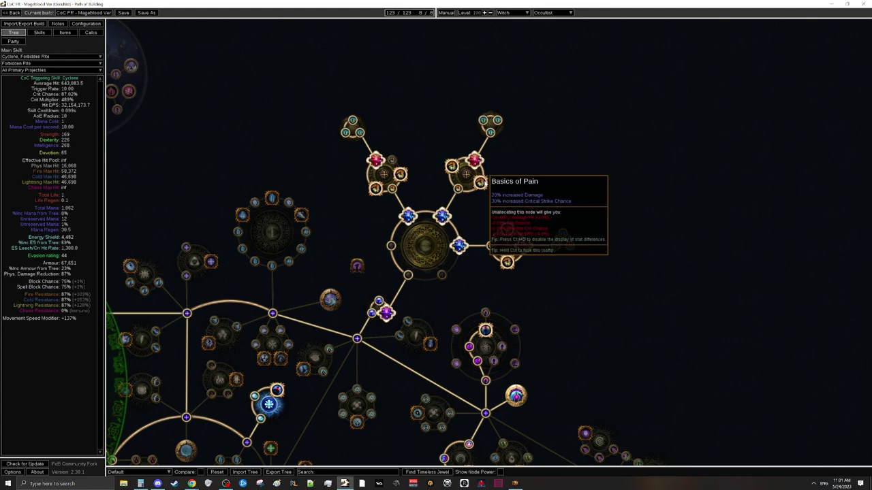
Check the calculated stats with Cyclone as the main active skill, and set it back to Forbidden Rite
click(28, 63)
click(29, 70)
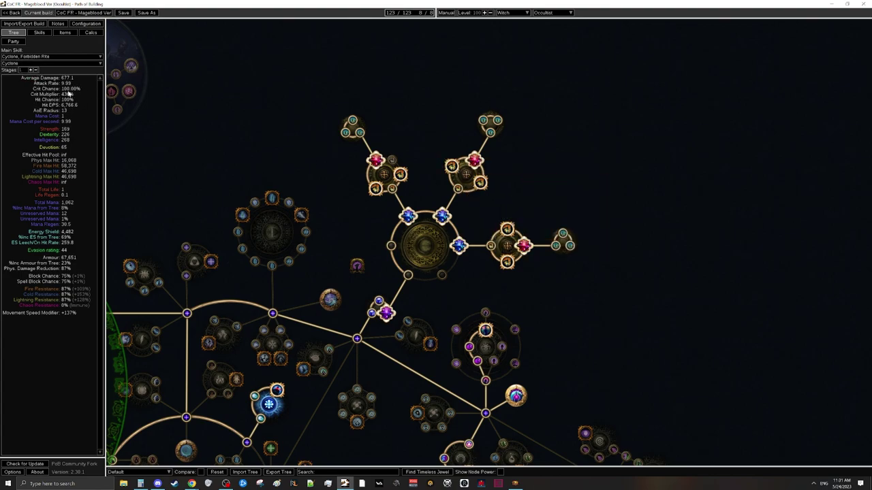
click(44, 63)
click(41, 74)
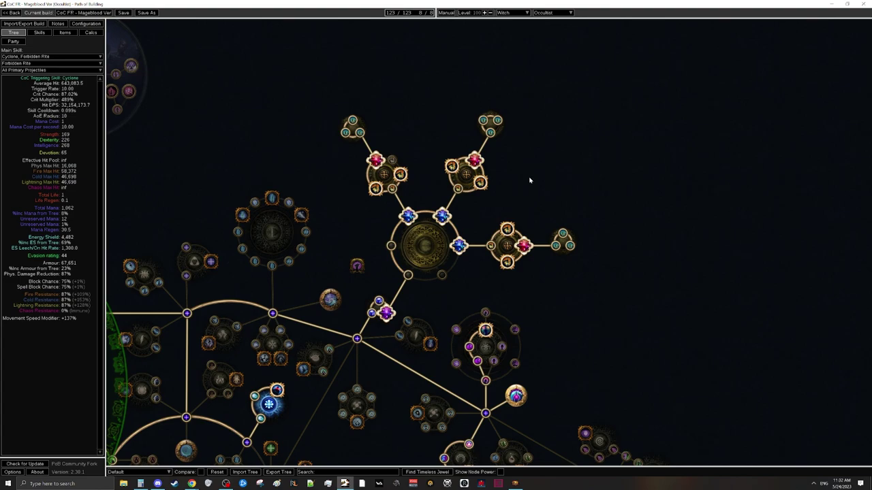
Look over the equipped items, and examine the Pressure Points and Quick Getaway notables in the north-eastern cluster
click(65, 32)
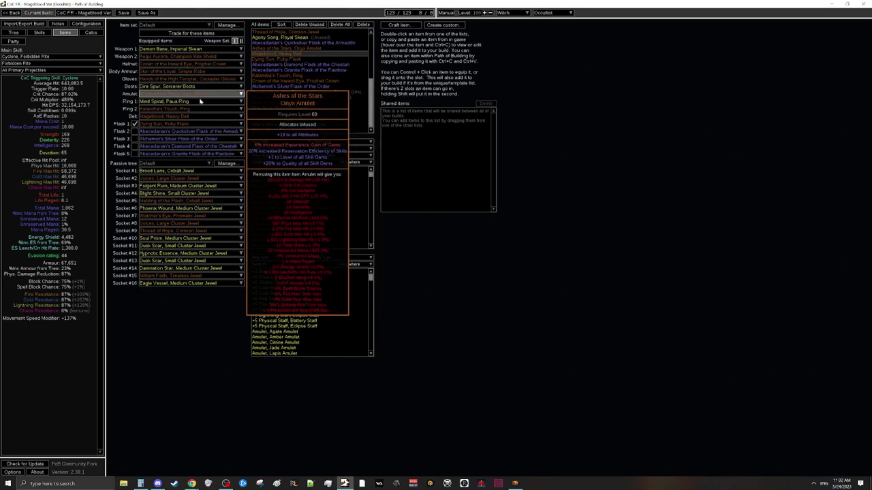
key(ctrl+1)
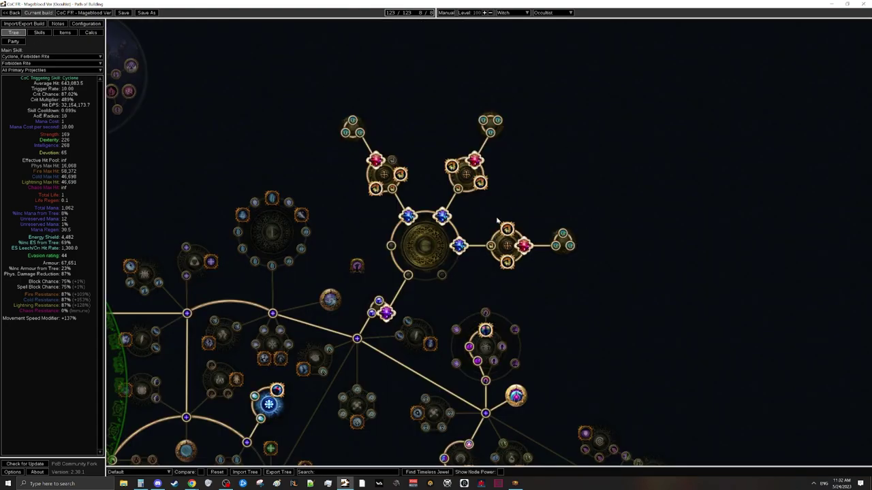
drag(620, 169, 570, 181)
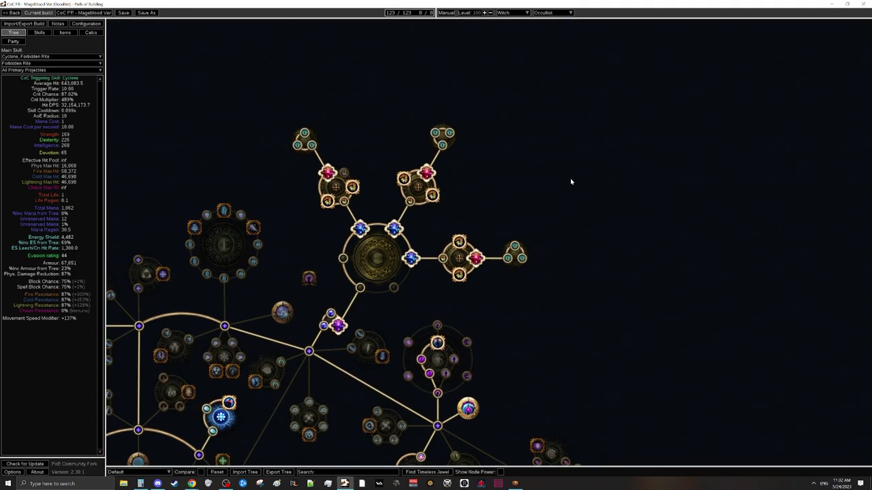
scroll(378, 214, up, 2)
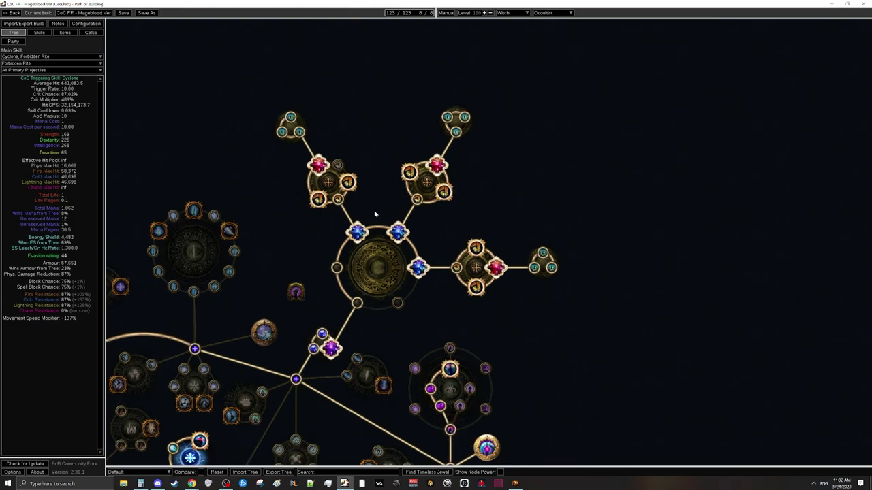
drag(359, 216, 405, 206)
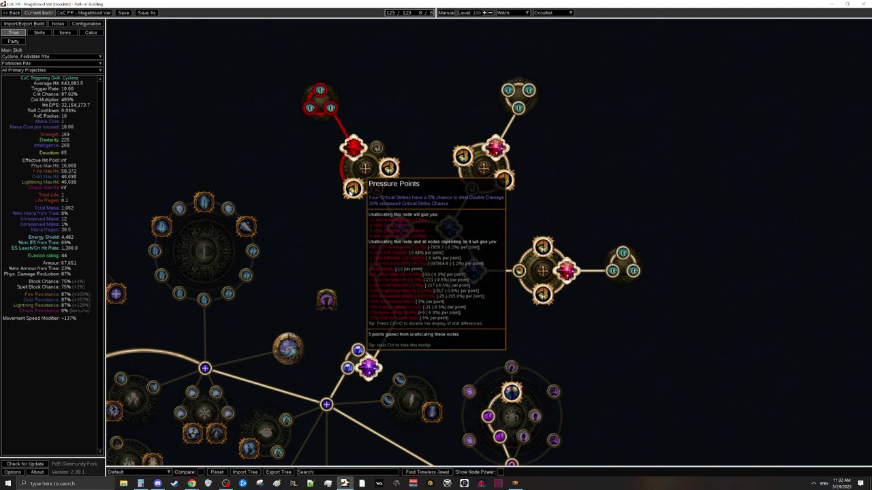
mouse_move(390, 168)
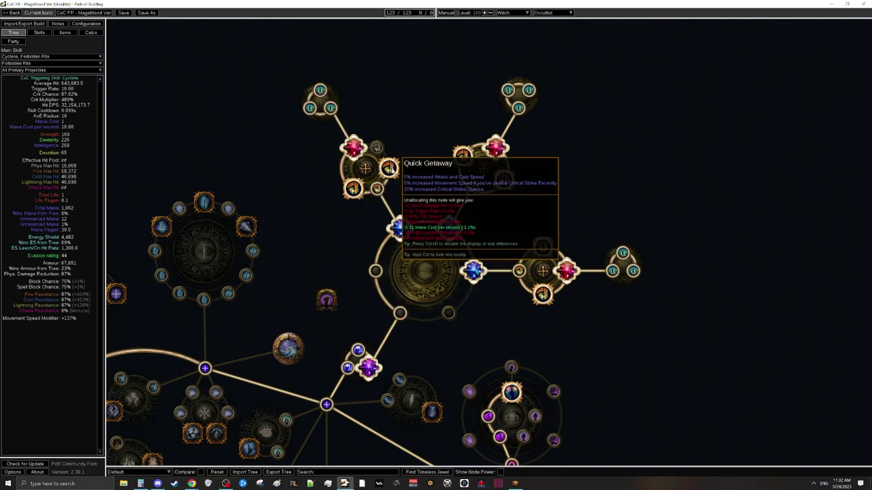
Examine the Repeater notable and the surrounding projectile clusters in the north-west of the passive tree
scroll(280, 146, down, 3)
drag(280, 145, 358, 160)
scroll(376, 175, up, 2)
scroll(376, 175, up, 3)
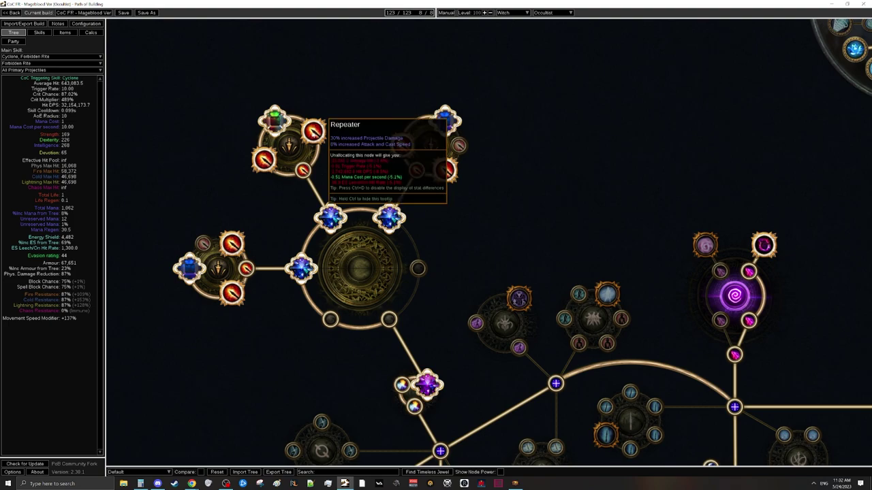
scroll(444, 195, down, 1)
drag(445, 195, 484, 190)
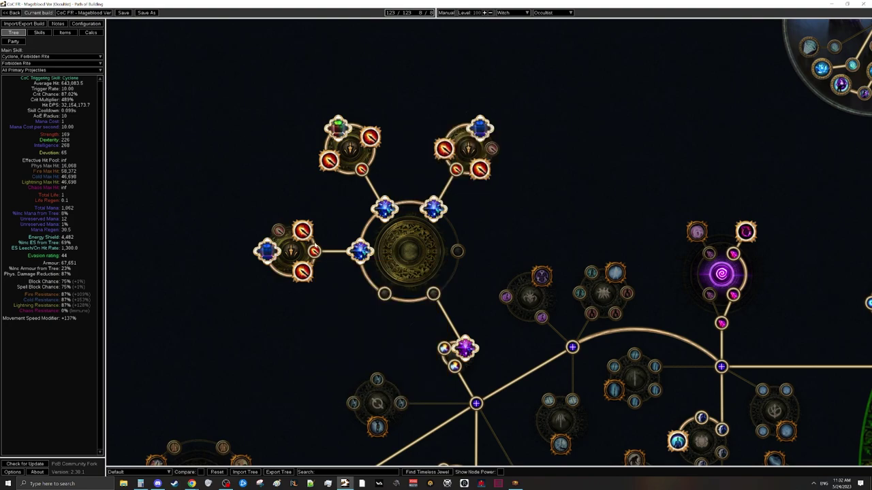
Examine the Pressure Points notable in the north-eastern cluster and the Brood Lens cobalt jewel in the north-western cluster
scroll(396, 198, down, 3)
scroll(512, 191, up, 3)
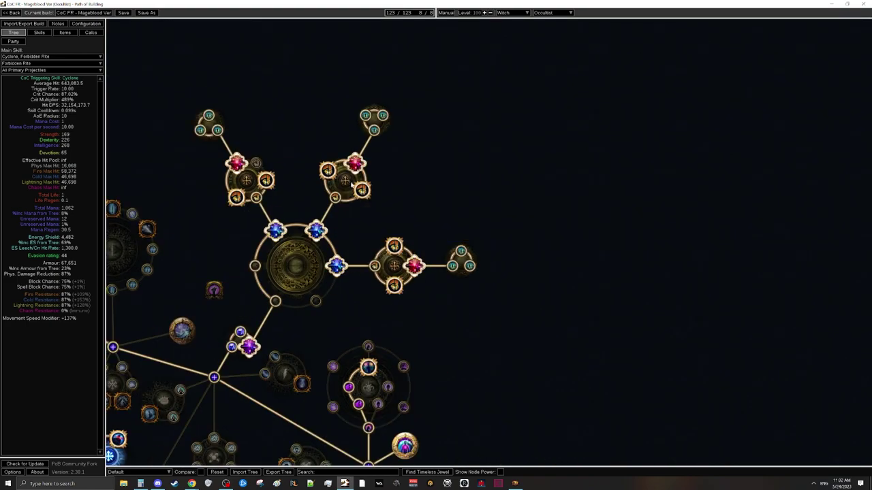
drag(368, 197, 447, 182)
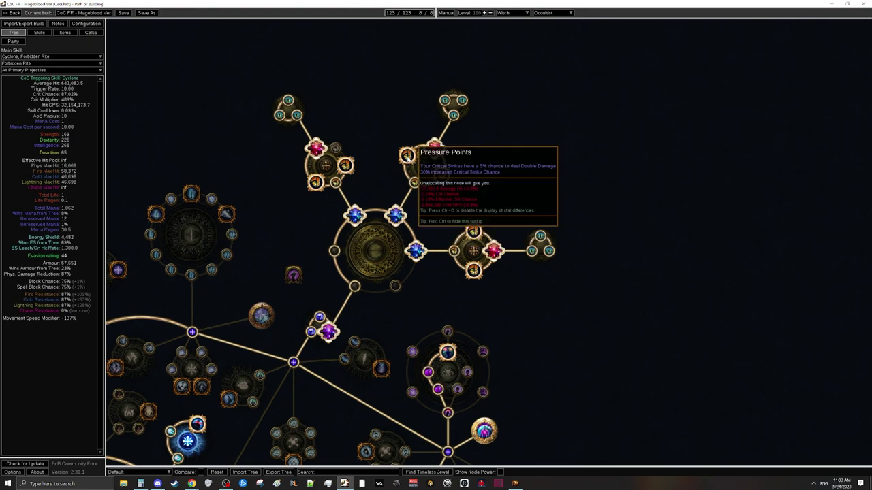
scroll(443, 191, down, 2)
scroll(446, 204, up, 3)
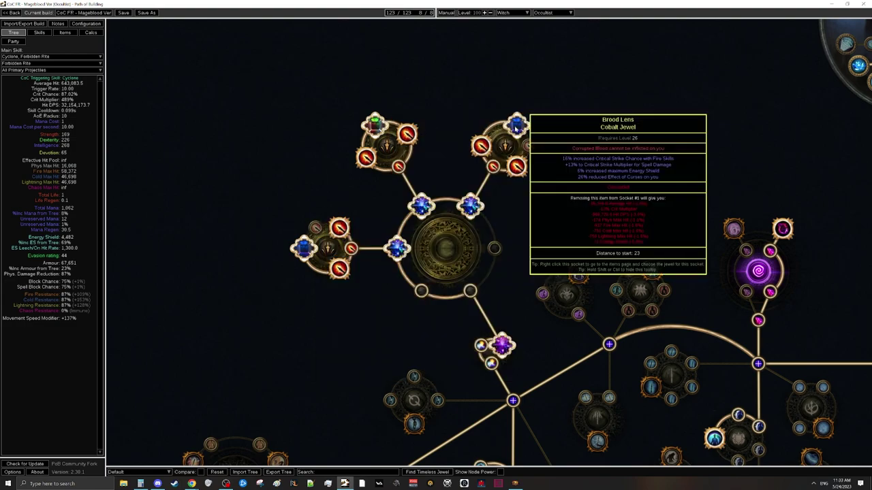
scroll(516, 127, down, 3)
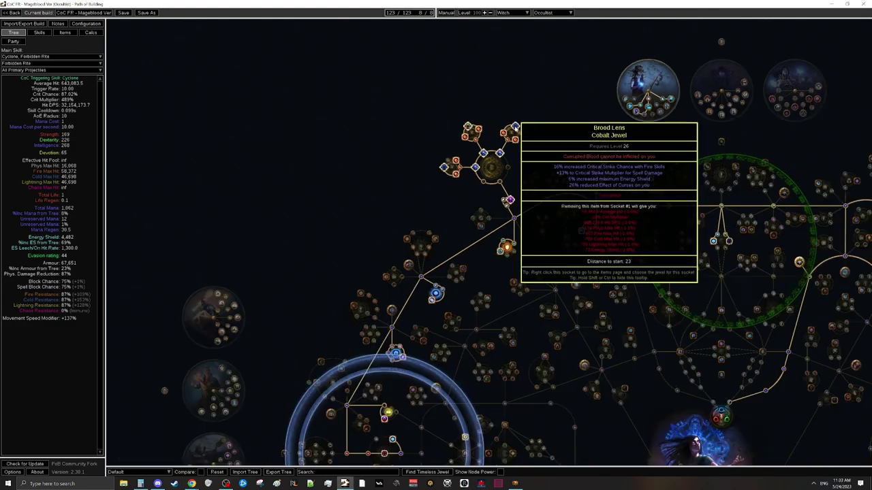
Examine the allocated western paths and the Watcher's Eye prismatic jewel socketed in the north-western cluster
drag(409, 256, 433, 86)
scroll(402, 262, up, 2)
drag(448, 117, 374, 303)
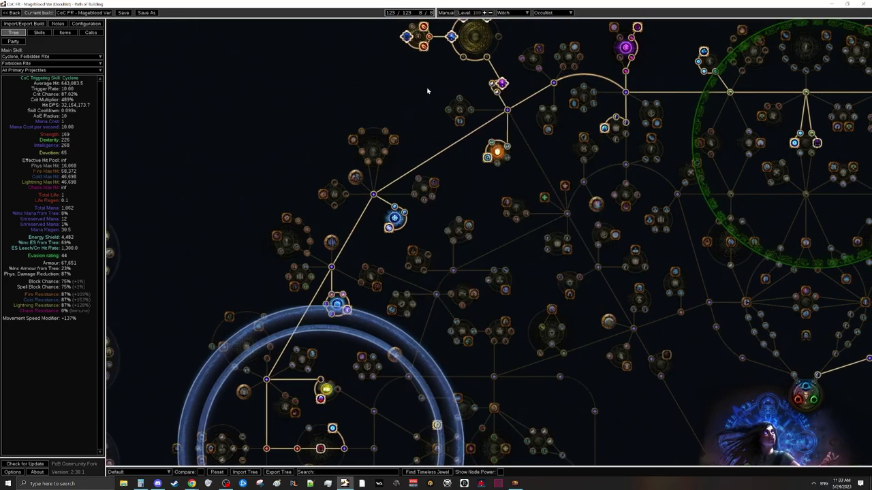
drag(431, 102, 348, 295)
scroll(384, 150, up, 3)
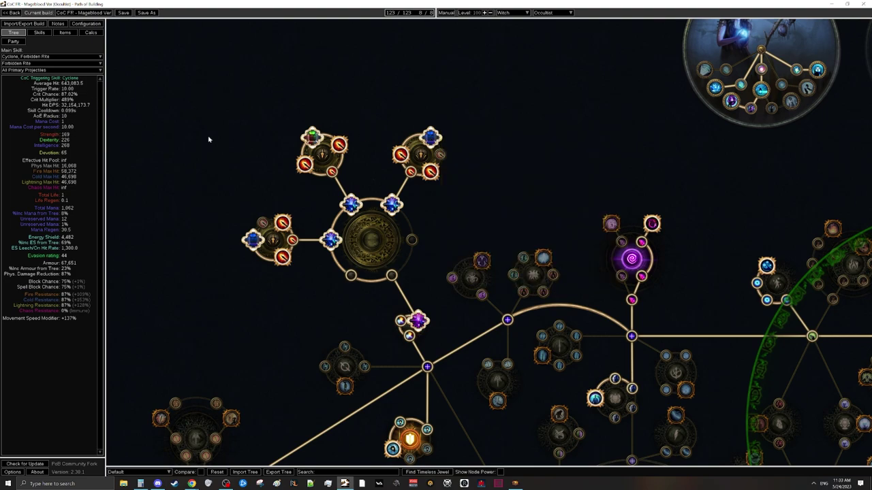
drag(217, 103, 276, 125)
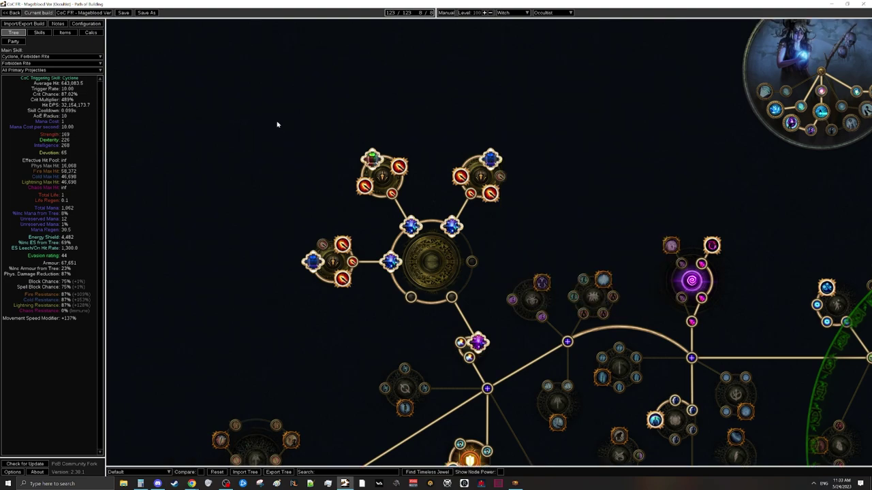
mouse_move(371, 158)
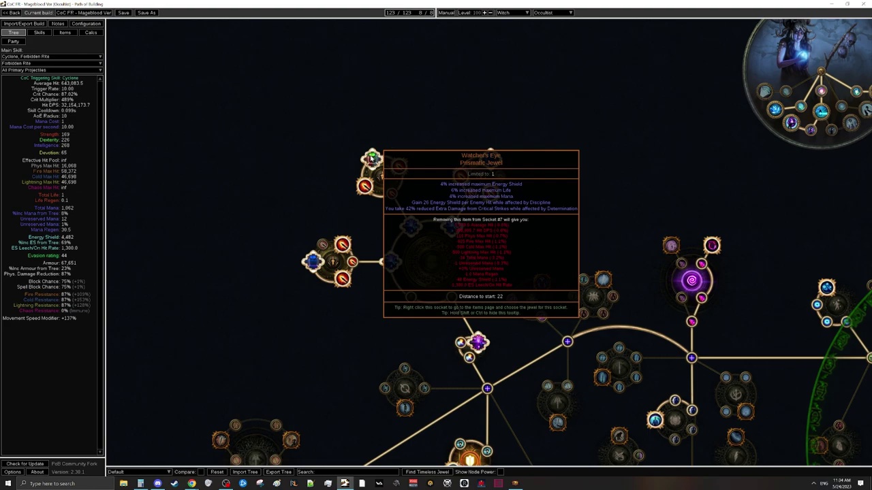
Examine the Blight Shine and Dusk Scar small cluster jewels on the two upper branches of the north-eastern cluster
scroll(257, 224, down, 3)
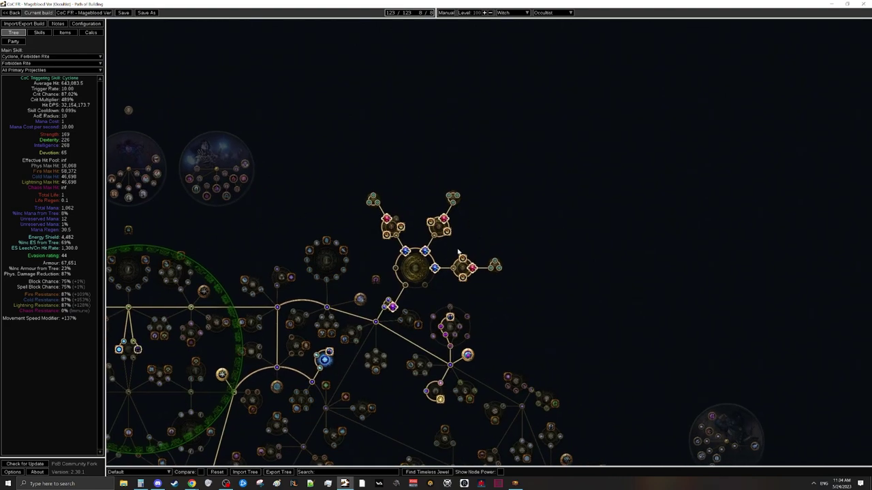
scroll(458, 252, up, 2)
scroll(440, 225, up, 1)
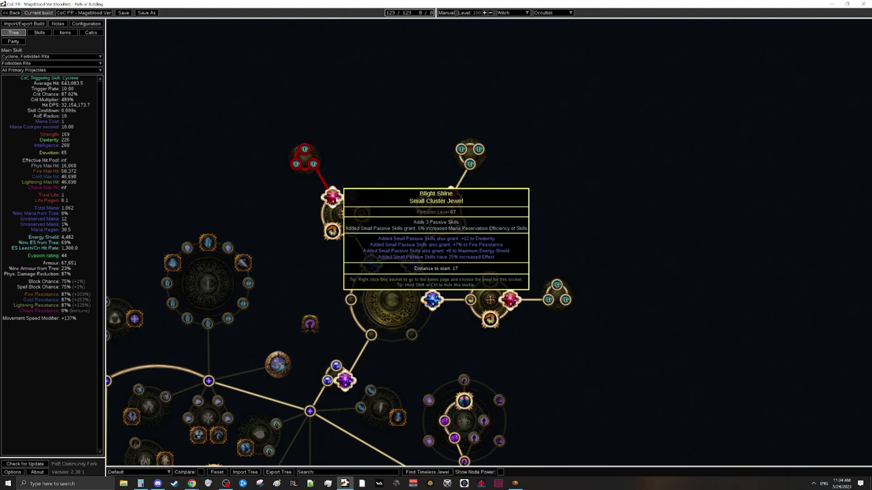
click(337, 191)
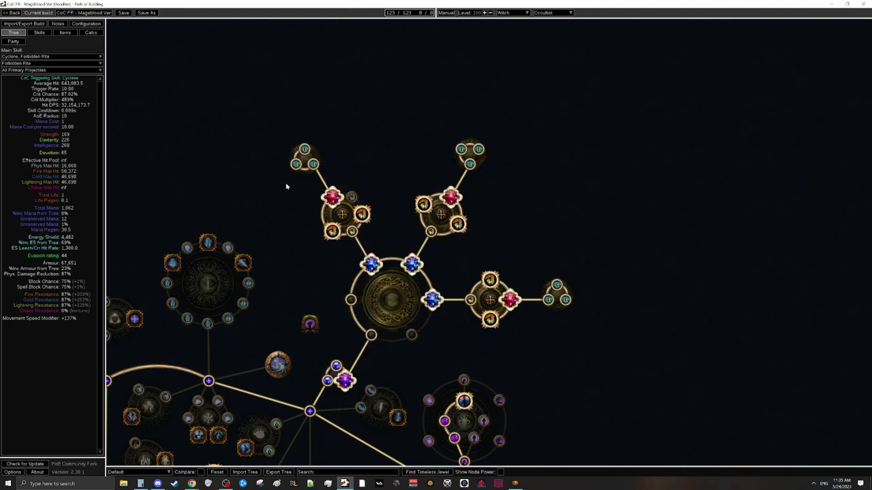
drag(288, 188, 340, 205)
scroll(341, 205, up, 2)
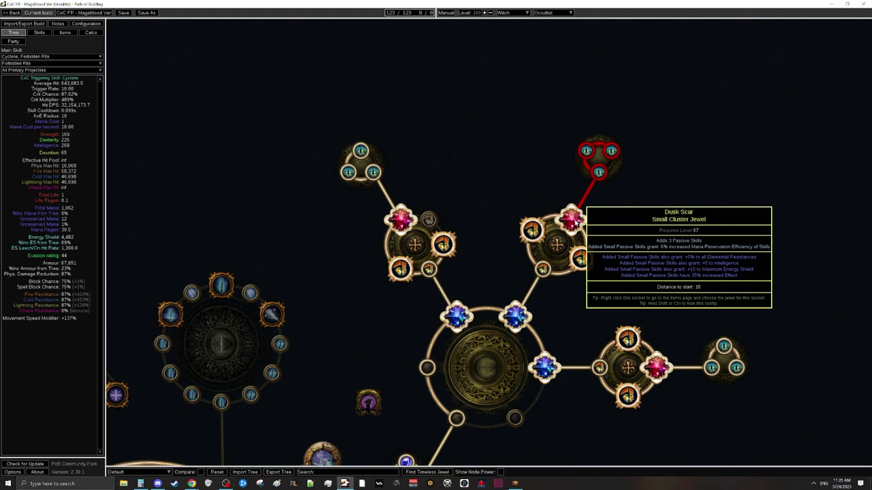
click(576, 222)
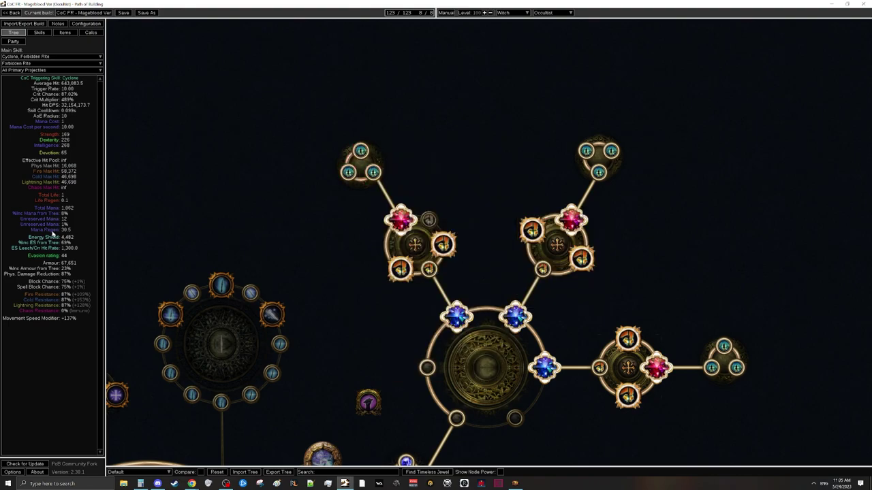
Examine the Reservation Efficiency passives attached to Blight Shine and check the character's defensive stats
mouse_move(361, 150)
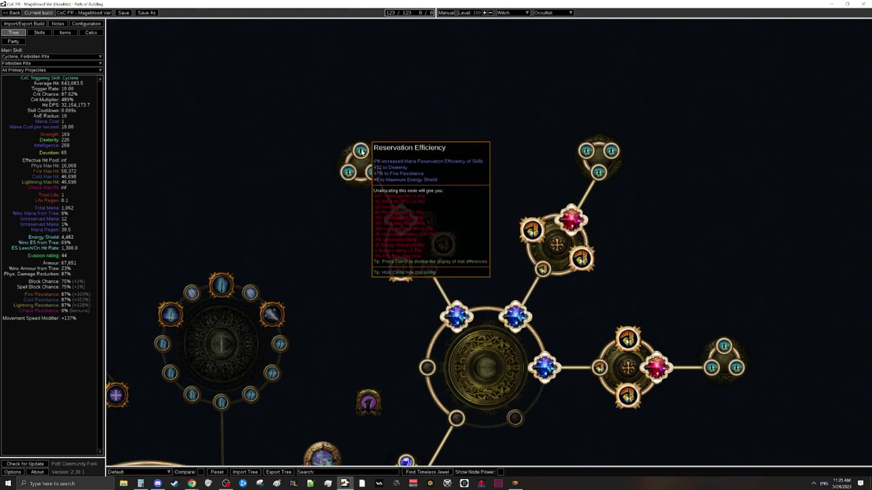
drag(360, 150, 320, 104)
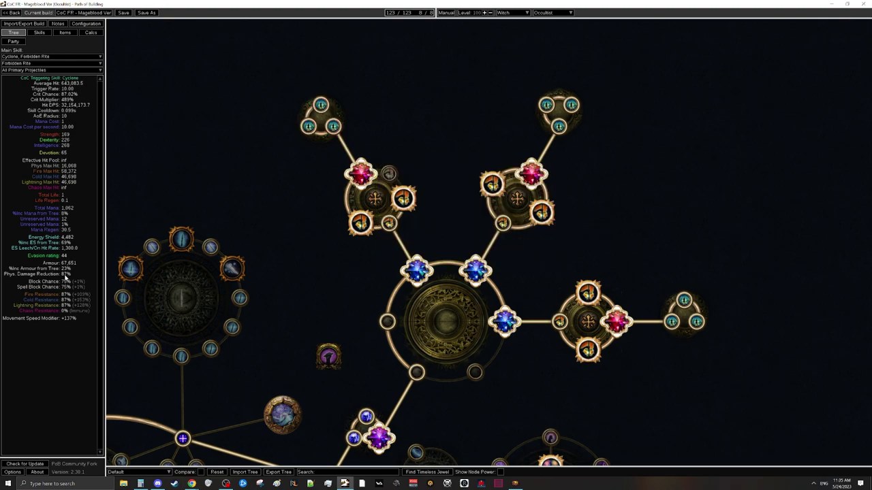
mouse_move(332, 125)
Examine the Soul Prism medium cluster jewel in the north-western cluster
scroll(372, 141, down, 5)
drag(359, 133, 651, 169)
scroll(475, 148, down, 1)
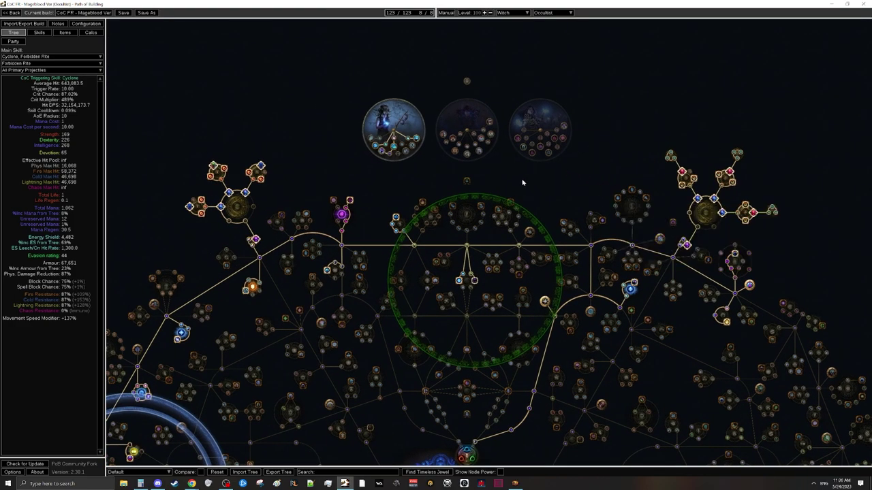
mouse_move(245, 193)
mouse_move(222, 209)
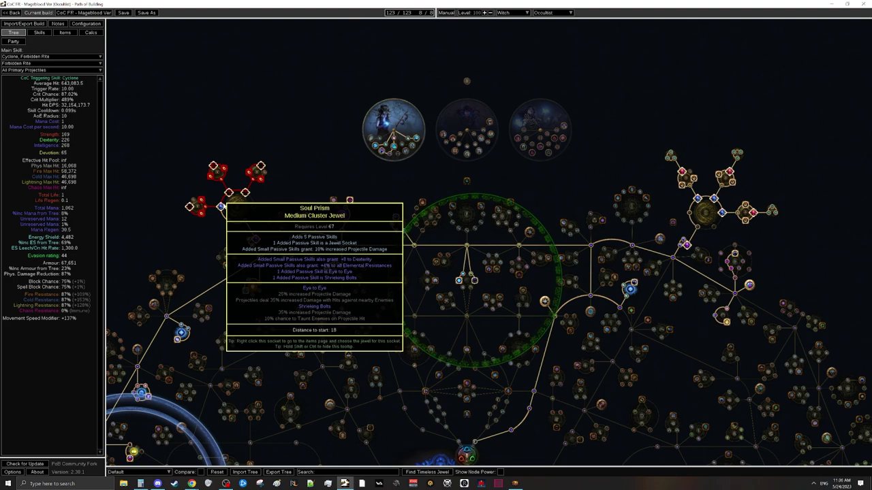
Examine the Dusk Scar small cluster jewel on the easternmost branch of the north-eastern cluster
drag(336, 207, 109, 198)
scroll(109, 198, up, 1)
scroll(401, 195, up, 5)
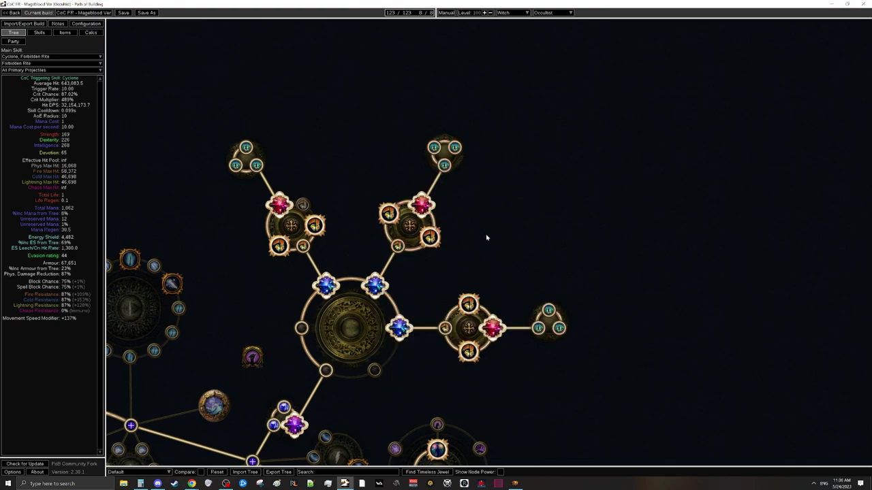
mouse_move(421, 207)
mouse_move(492, 329)
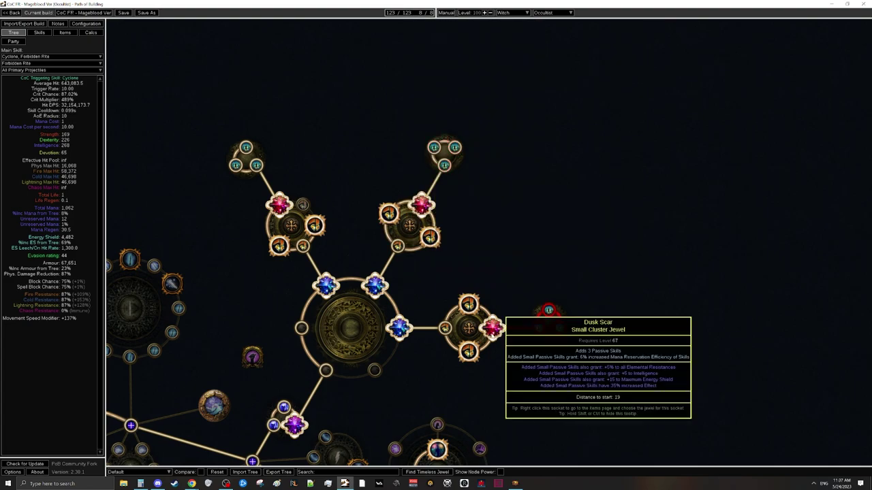
Check the character's mana stats and examine the Phoenix Wound medium cluster jewel in the north-eastern cluster
drag(492, 241, 527, 166)
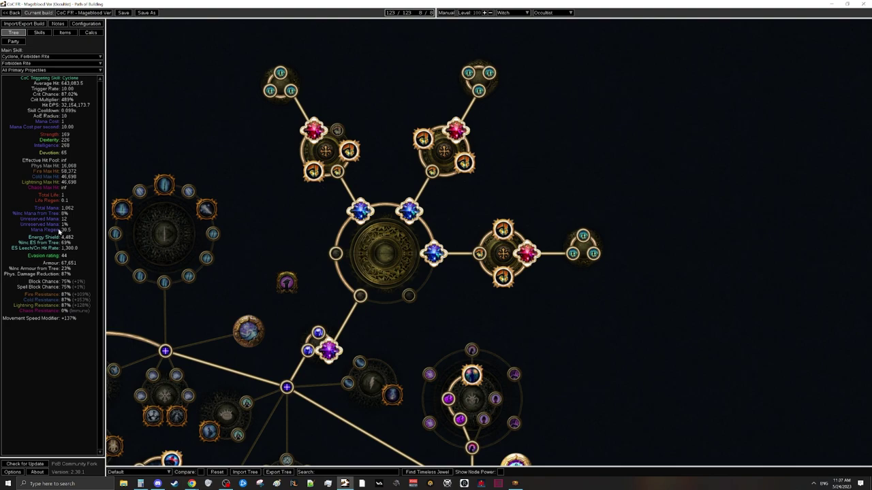
scroll(449, 246, down, 3)
scroll(448, 246, up, 2)
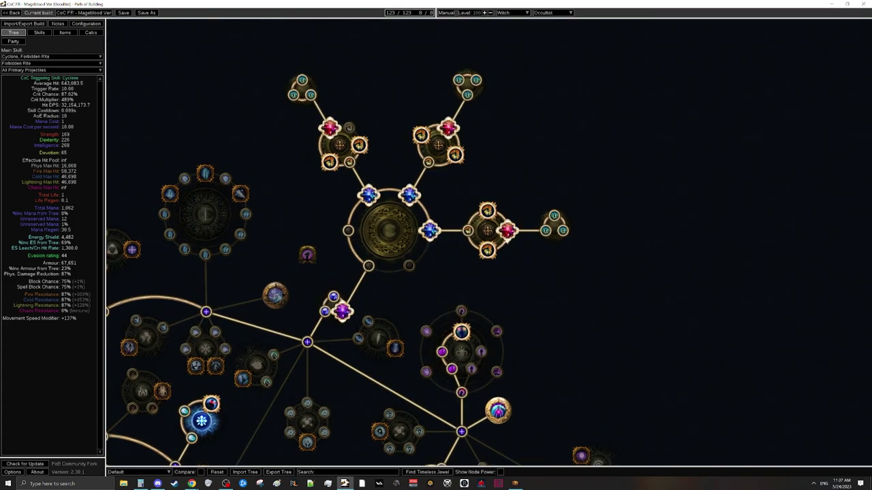
mouse_move(508, 233)
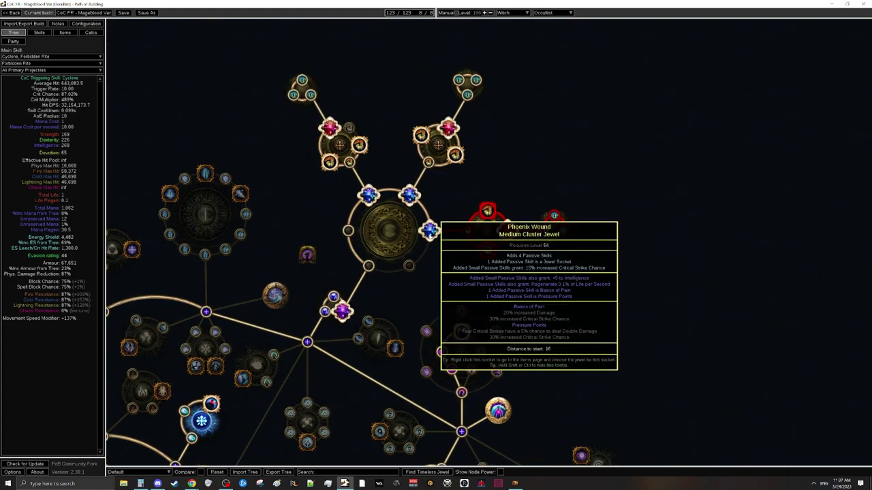
Review the equipped items, including the Dire Spur Sorcerer Boots
right_click(412, 199)
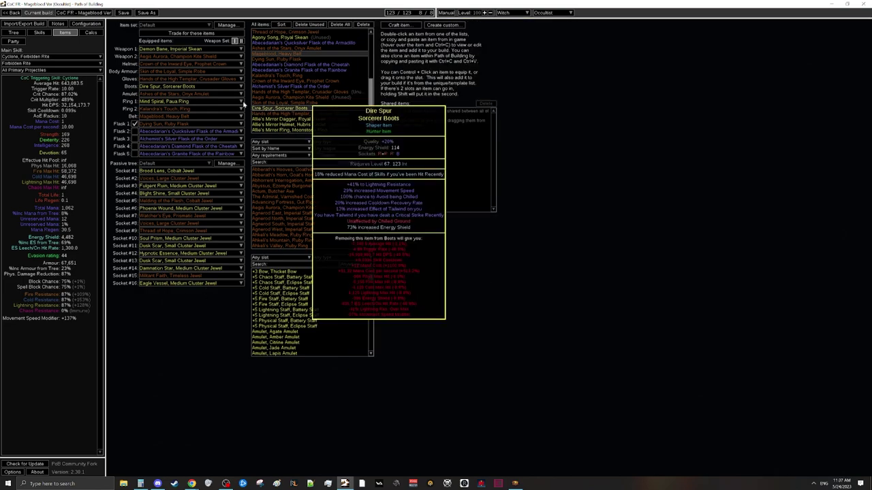
mouse_move(218, 98)
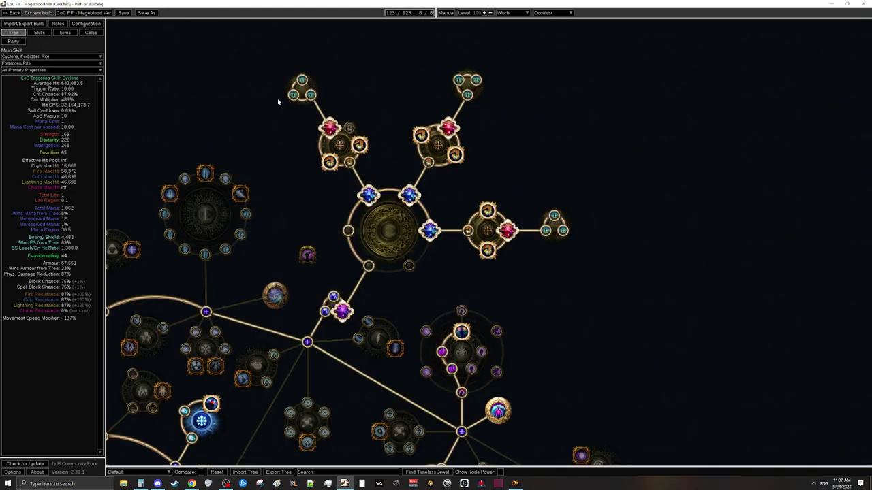
Allocate Deep Thoughts and its Mana Mastery with the 12% increased Mana Reservation Efficiency of Skills effect
scroll(253, 155, down, 4)
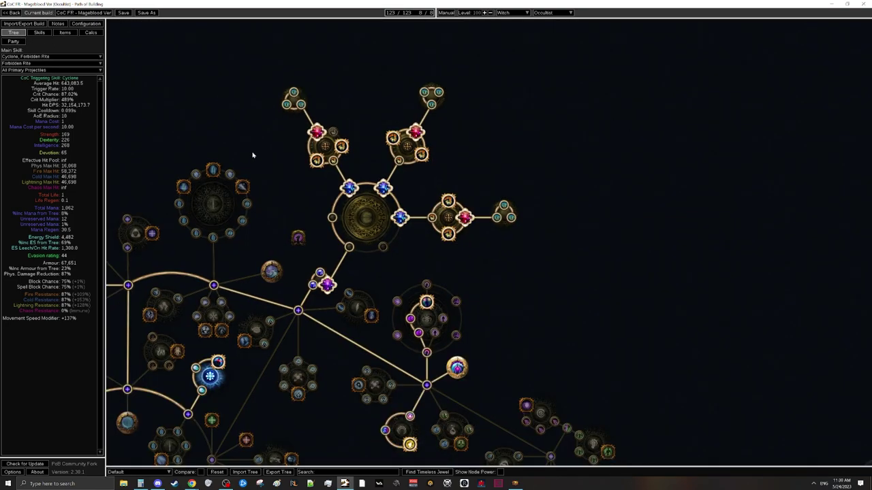
drag(239, 155, 501, 99)
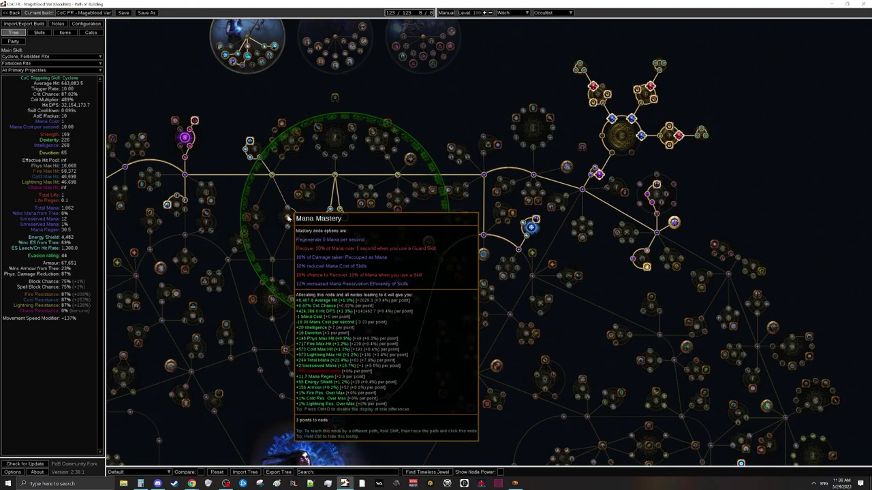
scroll(303, 216, up, 3)
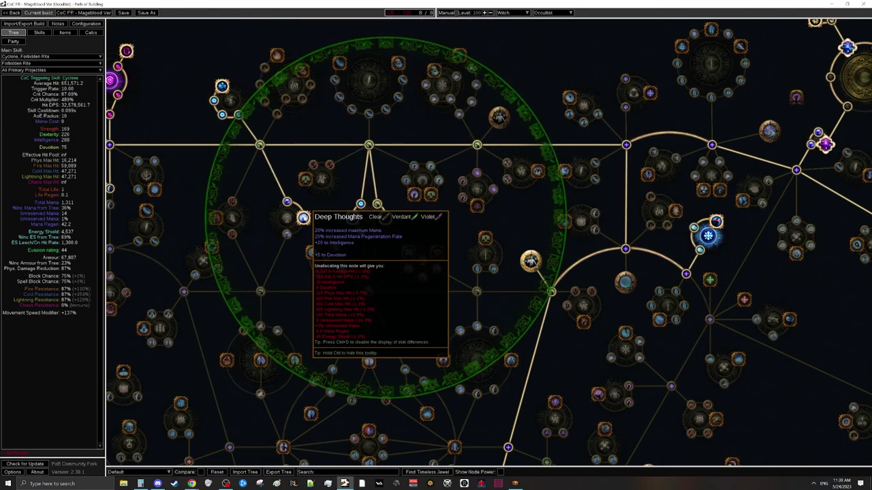
click(287, 218)
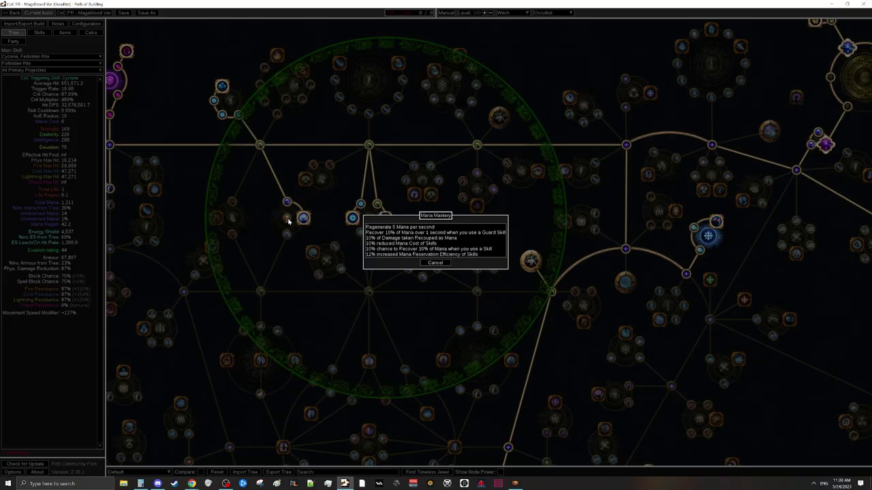
click(407, 240)
Deallocate the jewel socket of the Phoenix Wound medium cluster, removing the small cluster attached to it
scroll(449, 168, down, 4)
scroll(449, 168, up, 5)
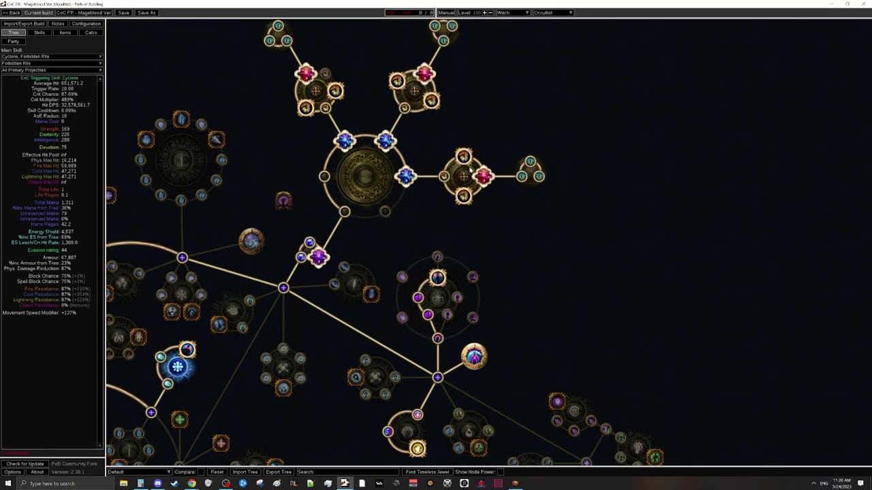
click(482, 178)
drag(473, 231, 603, 206)
scroll(604, 205, down, 5)
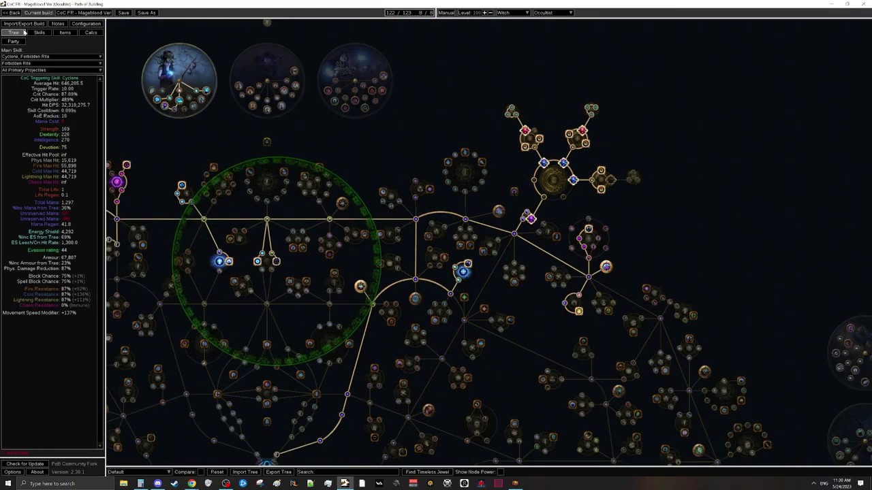
Check the Ashes of the Stars amulet and examine the Charisma notable on the eastern side of the passive tree
click(65, 32)
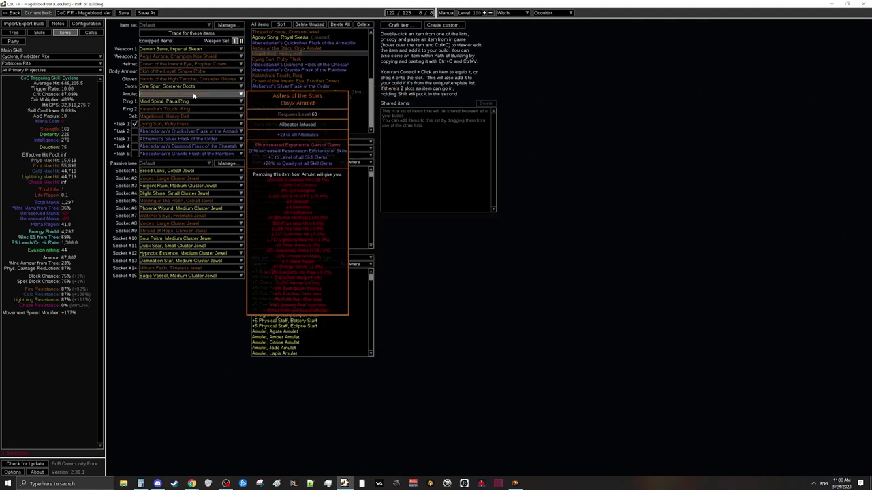
click(12, 32)
scroll(669, 398, down, 1)
drag(669, 398, 514, 230)
scroll(465, 225, up, 2)
drag(419, 139, 475, 204)
scroll(475, 205, down, 3)
drag(443, 163, 464, 194)
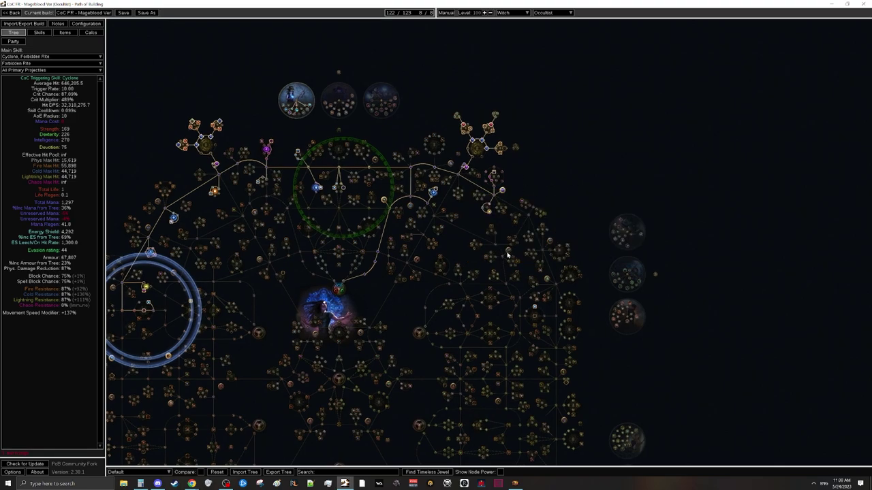
drag(507, 256, 519, 83)
scroll(504, 220, up, 3)
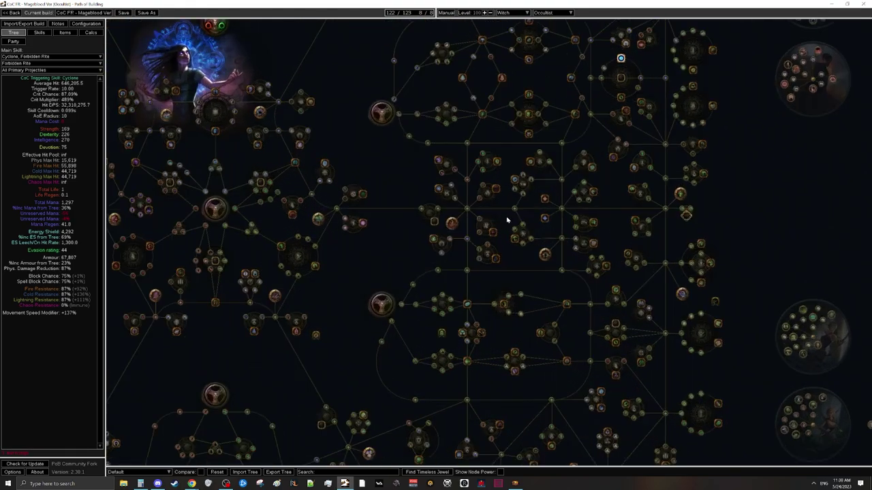
scroll(456, 248, up, 1)
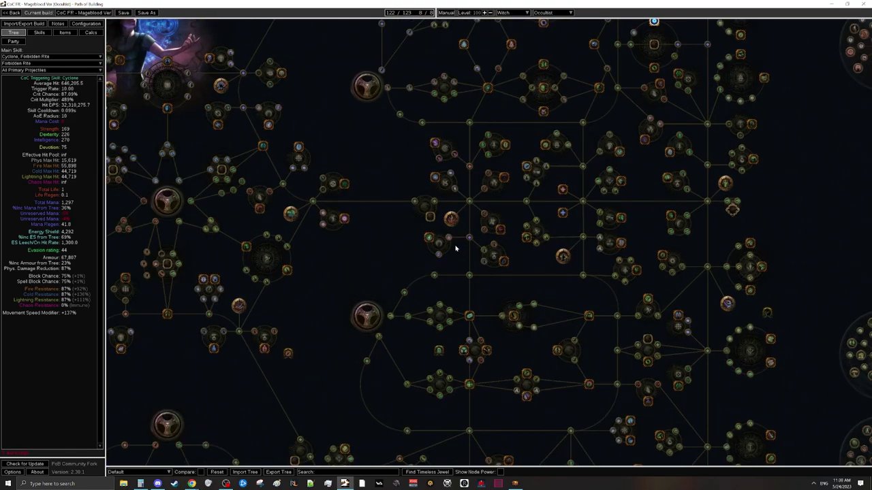
mouse_move(428, 236)
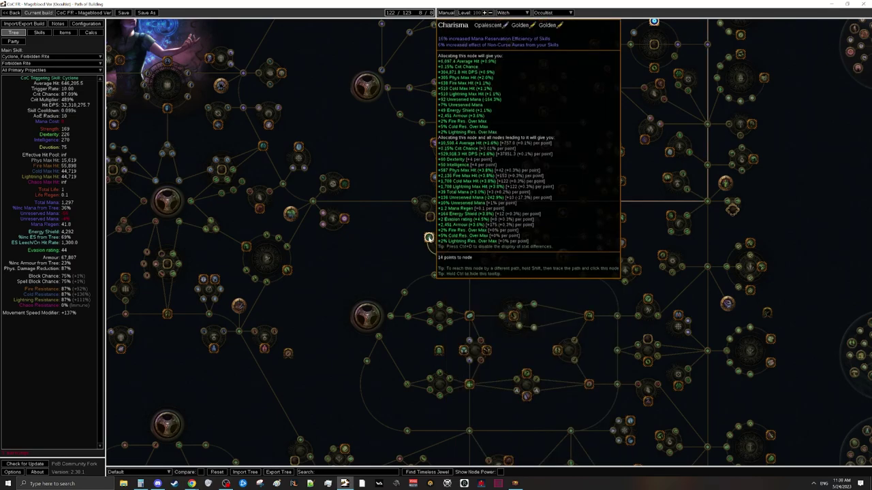
Examine the allocated Mana Mastery and review the paths towards the north-eastern cluster jewels
scroll(430, 237, down, 3)
drag(337, 72, 384, 200)
scroll(384, 200, up, 2)
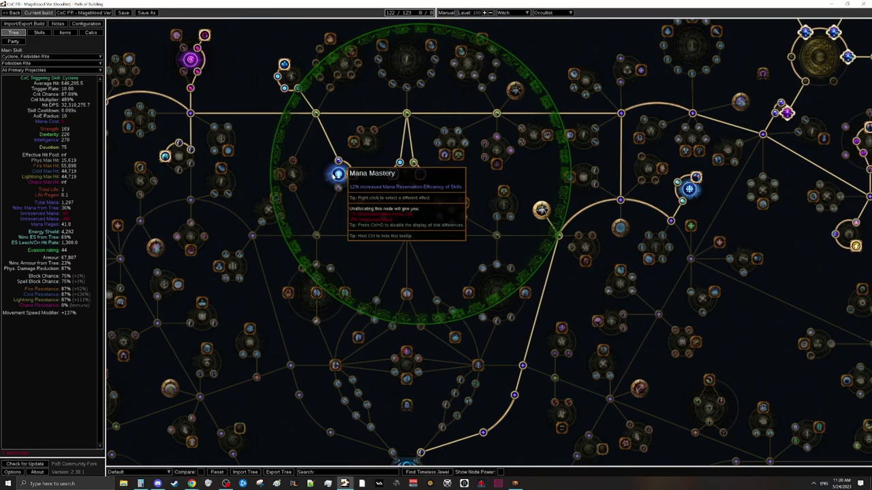
scroll(331, 169, down, 3)
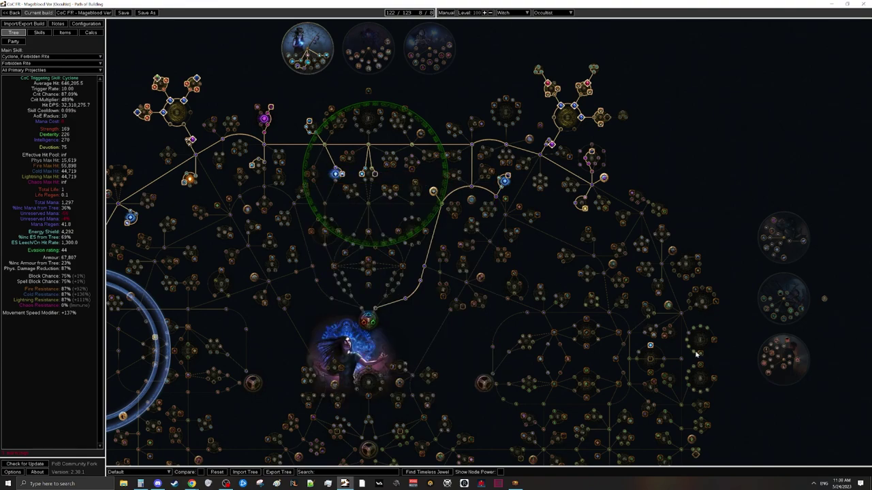
drag(616, 295, 532, 334)
scroll(555, 187, up, 2)
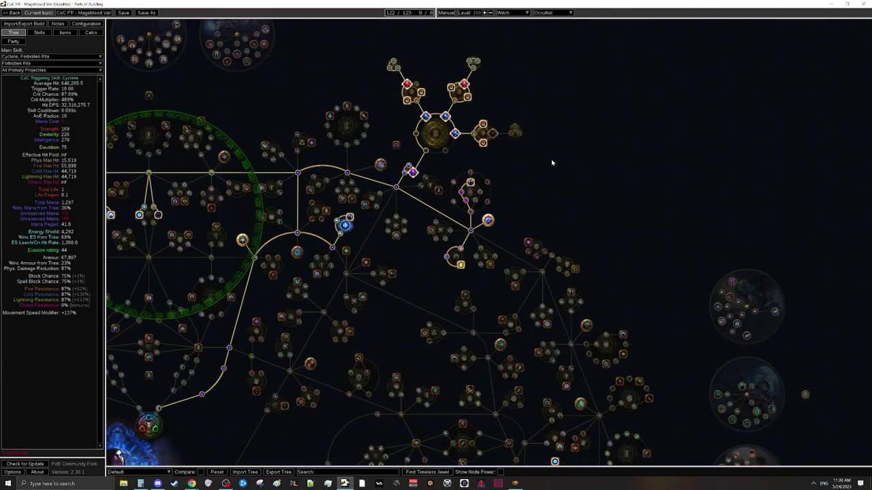
Check the amulet, compare the quality variants of the Tempest Shield gem and keep Divergent selected
click(65, 32)
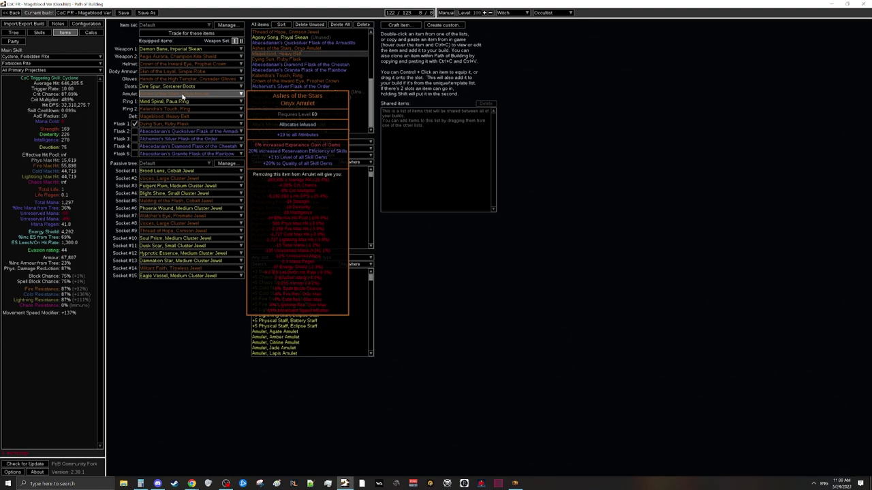
click(39, 33)
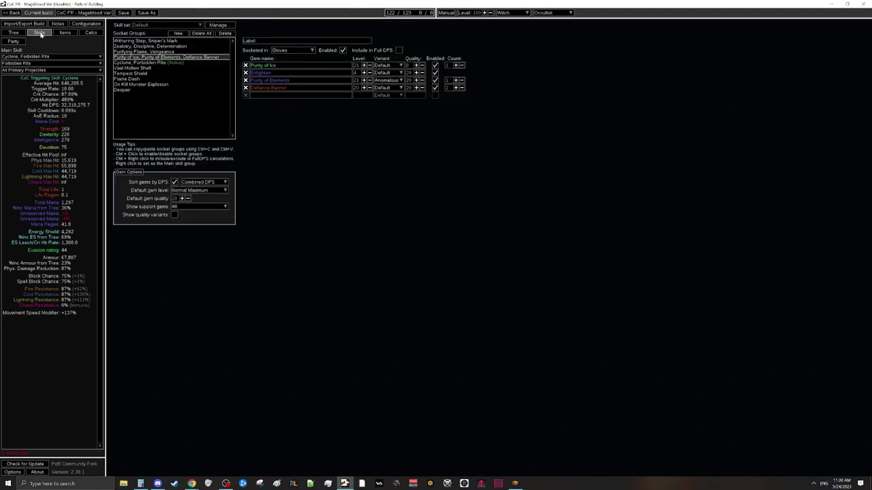
click(134, 73)
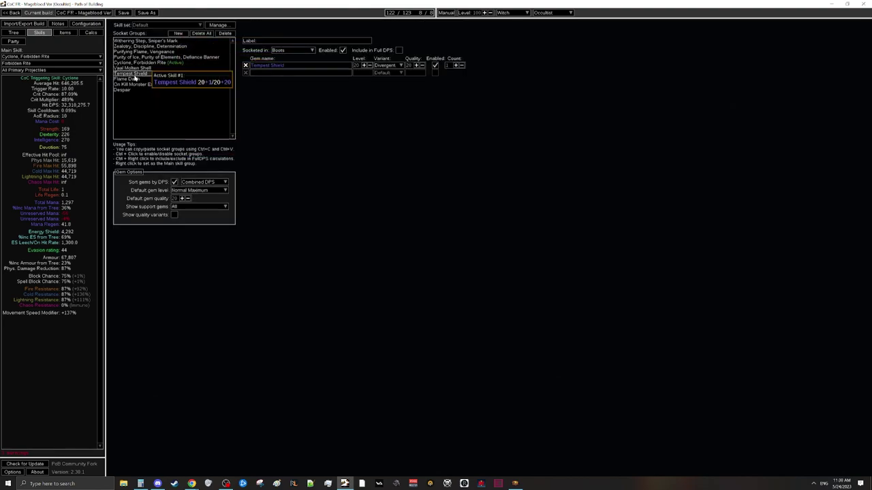
click(388, 66)
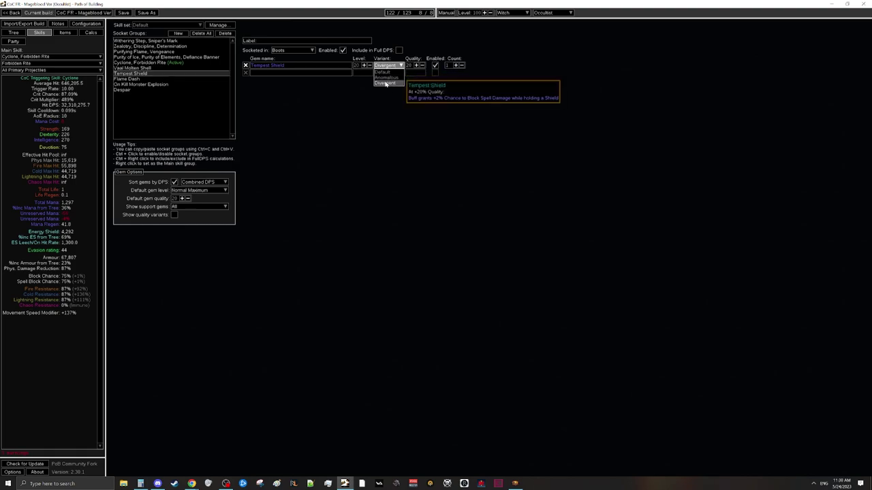
click(385, 83)
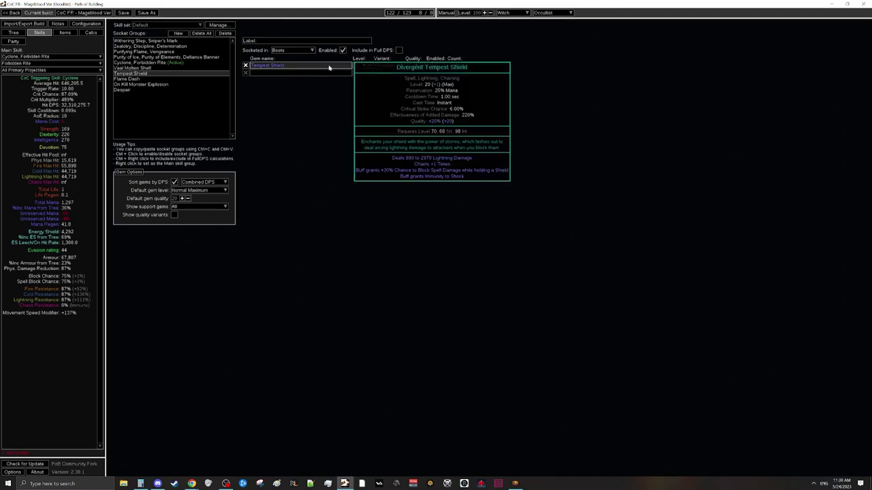
Examine the Glancing Blows keystone and the allocated shield passives in the north-western part of the tree
click(13, 32)
drag(291, 267, 625, 176)
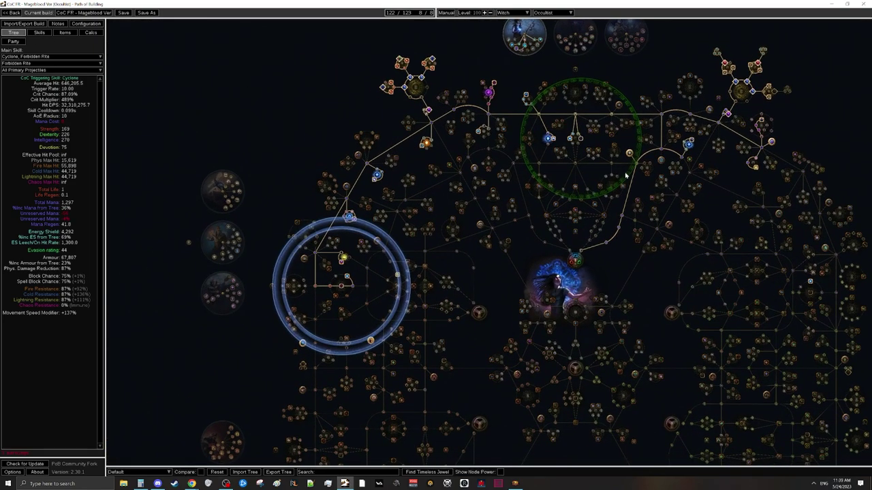
scroll(368, 340, up, 4)
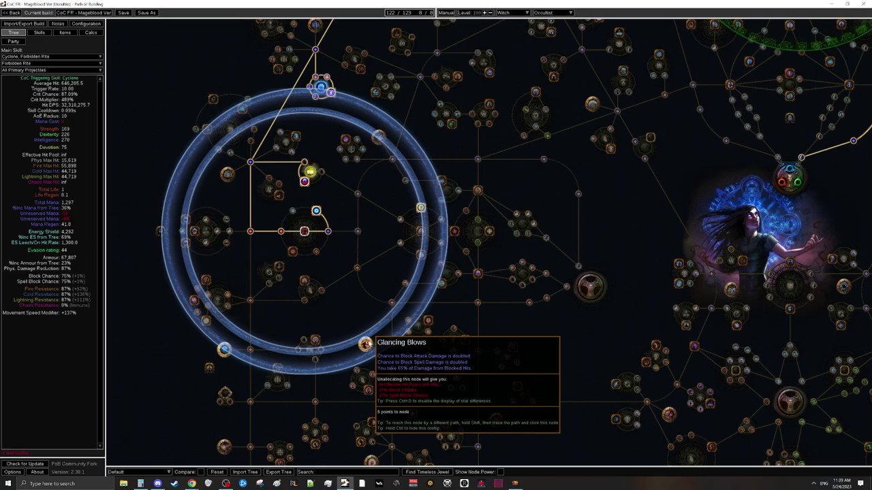
drag(435, 126, 377, 375)
scroll(447, 216, up, 3)
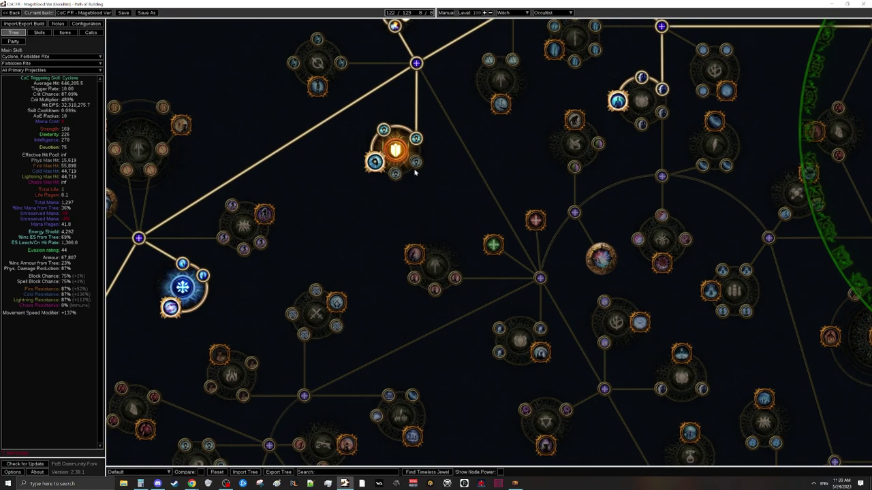
mouse_move(417, 163)
scroll(443, 182, down, 5)
Review the gems in the Purity of Ice, Purity of Elements, Defiance Banner group and the other socket groups
click(45, 34)
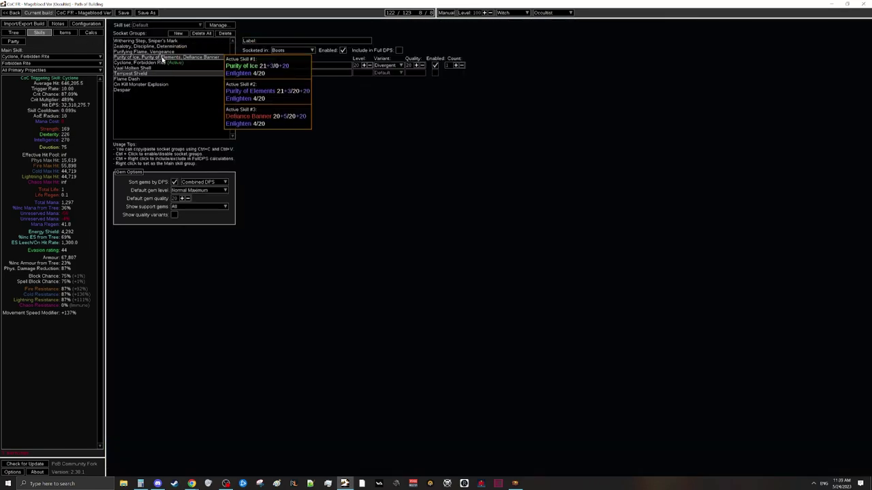
mouse_move(144, 66)
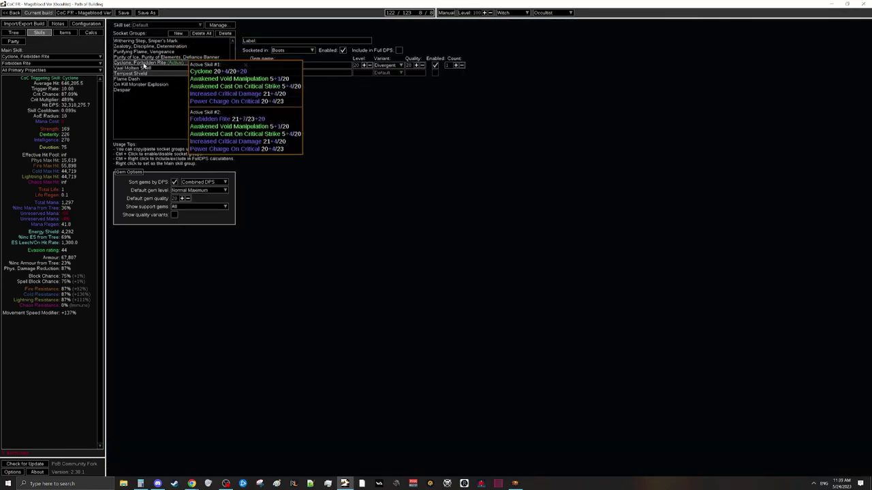
click(146, 58)
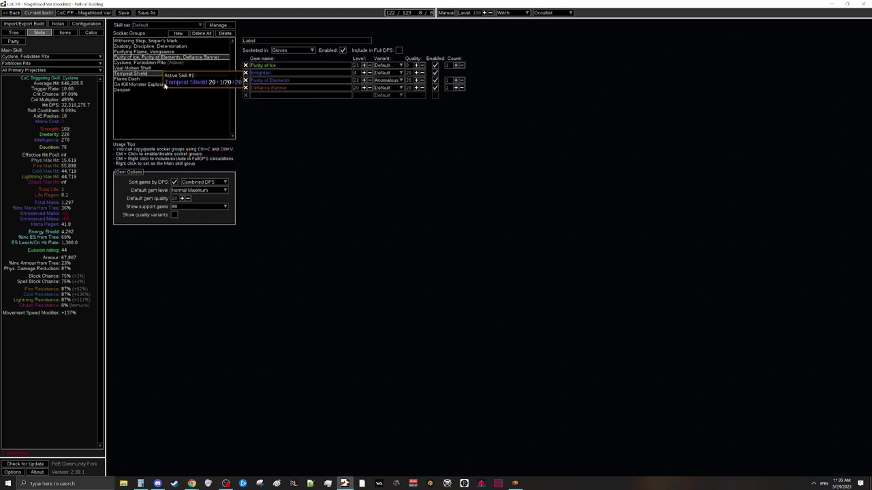
mouse_move(156, 77)
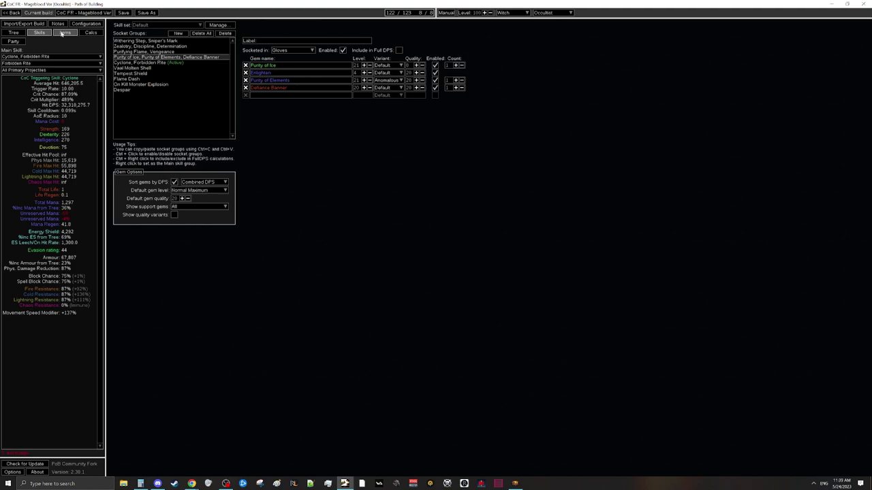
Preview Ashes of the Stars with +30% to Quality of all Skill Gems and discard the edit
click(65, 33)
mouse_move(152, 97)
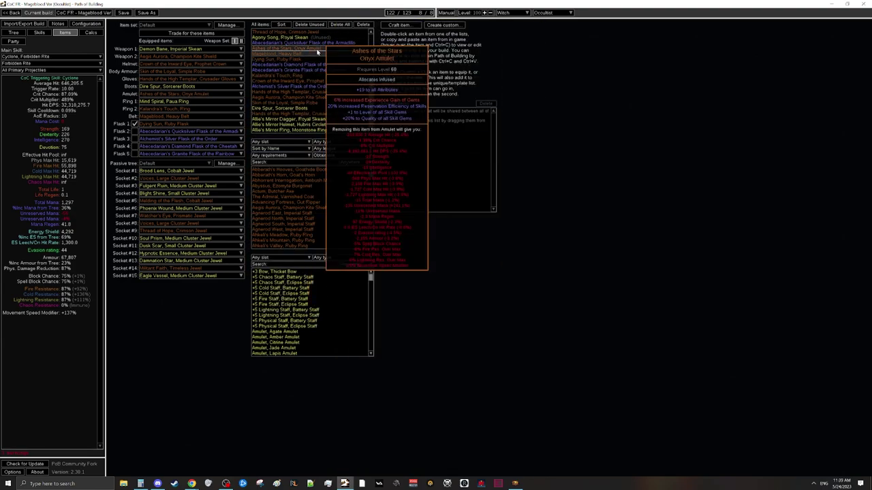
double_click(316, 52)
click(425, 25)
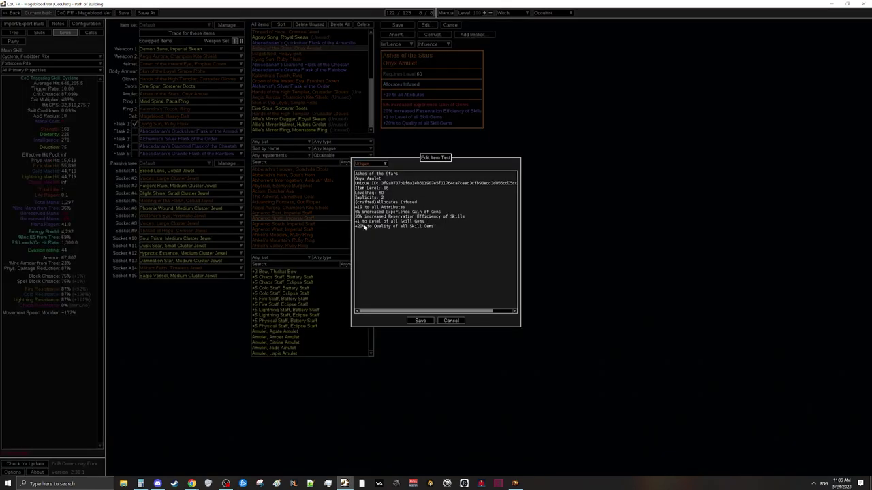
double_click(359, 226)
text(30)
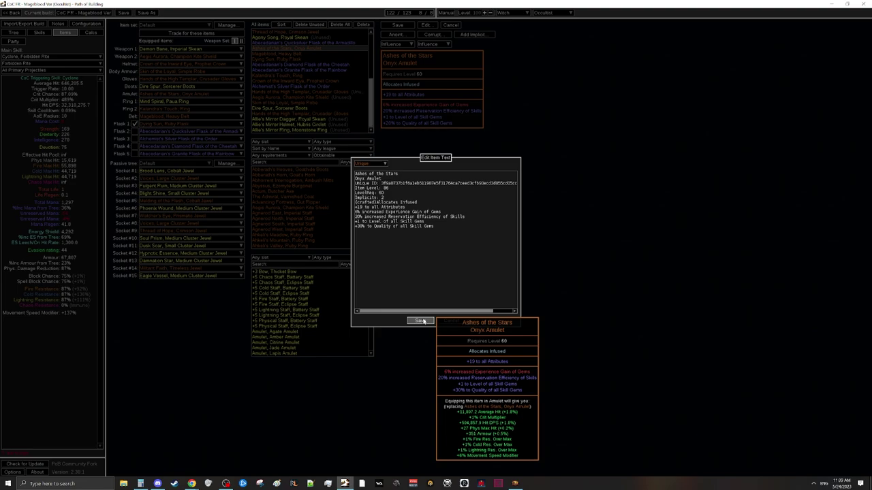
click(447, 321)
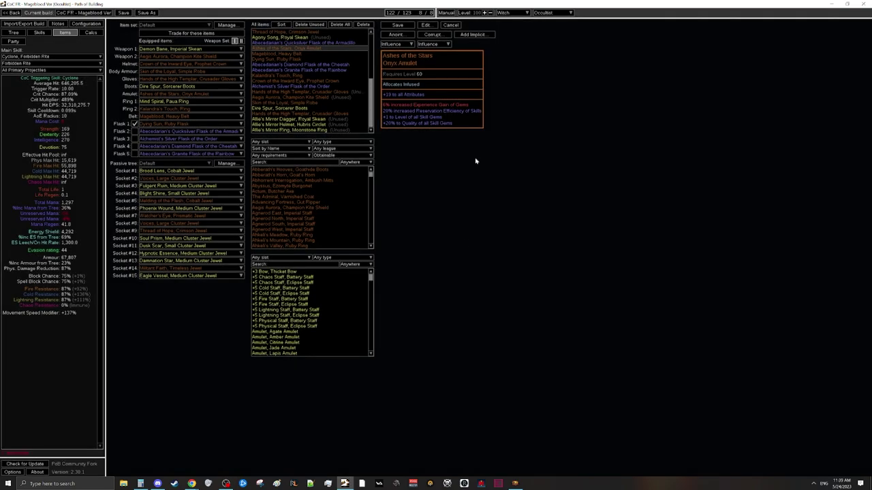
click(451, 25)
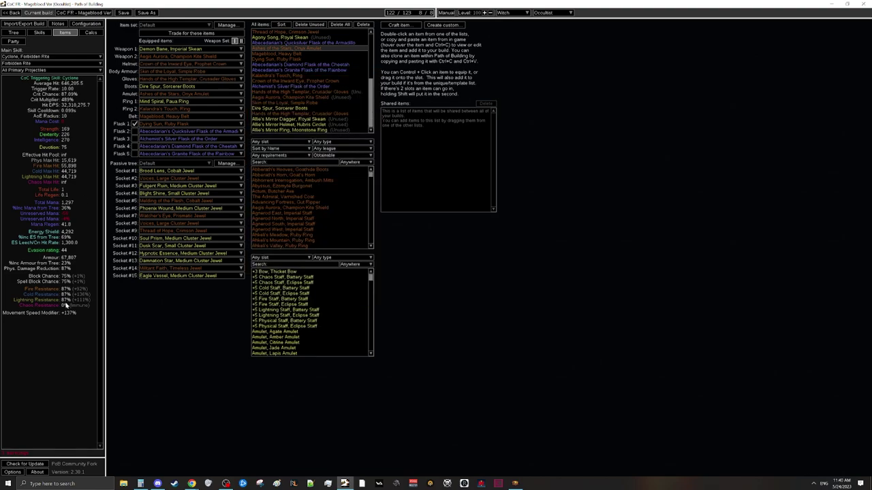
Examine the modifiers of the equipped Aegis Aurora shield, Skin of the Loyal robe and Mageblood belt
mouse_move(173, 59)
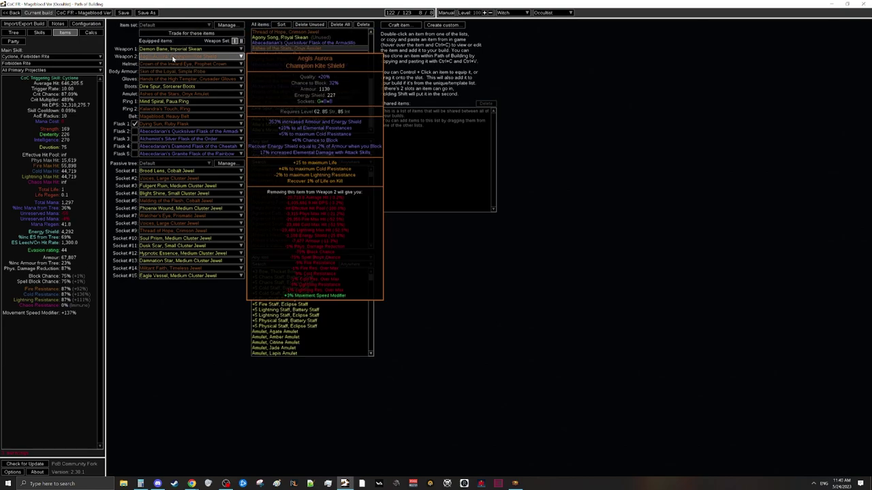
mouse_move(161, 72)
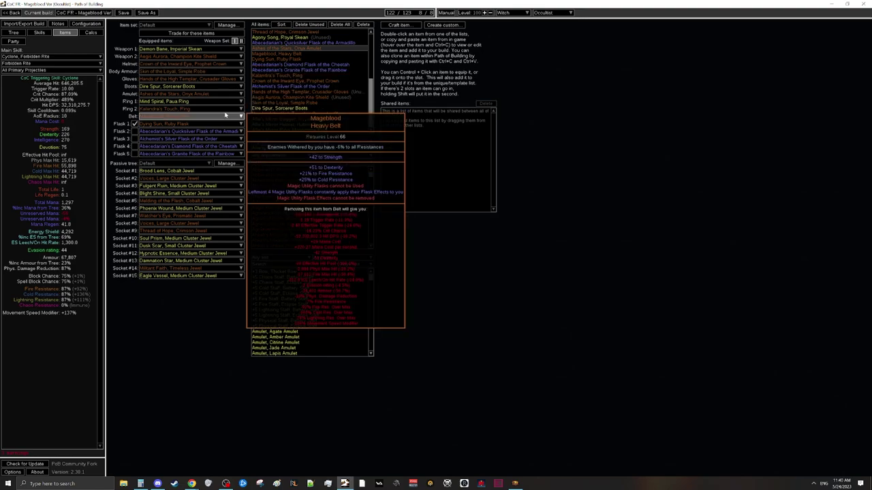
Examine the equipped utility flasks, Thread of Hope and the other socketed jewels, and the Mind Spiral ring
mouse_move(218, 111)
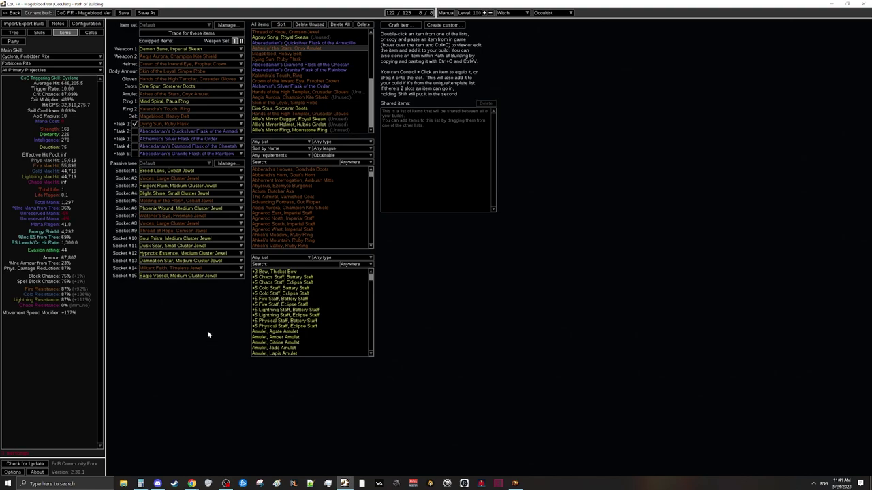
mouse_move(199, 152)
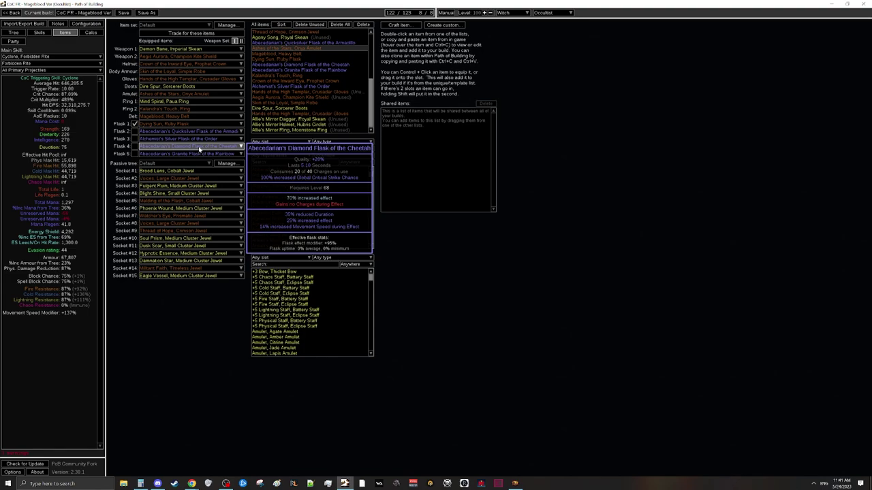
mouse_move(180, 202)
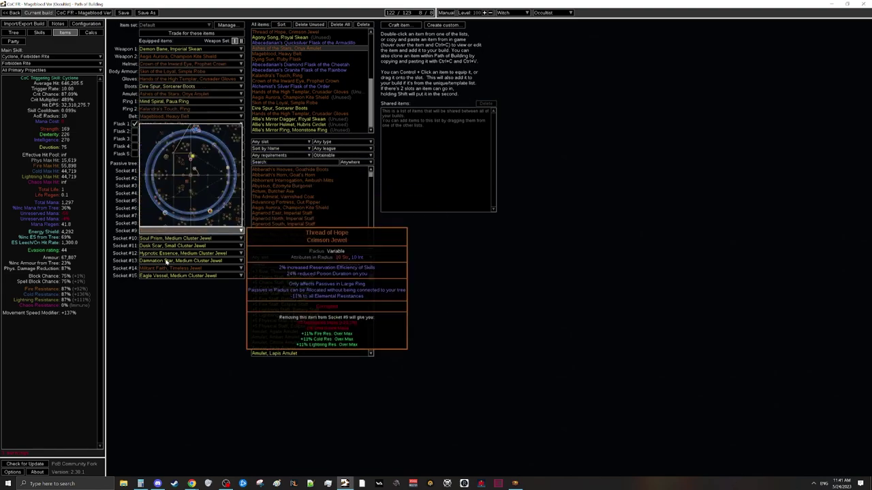
mouse_move(164, 281)
mouse_move(187, 73)
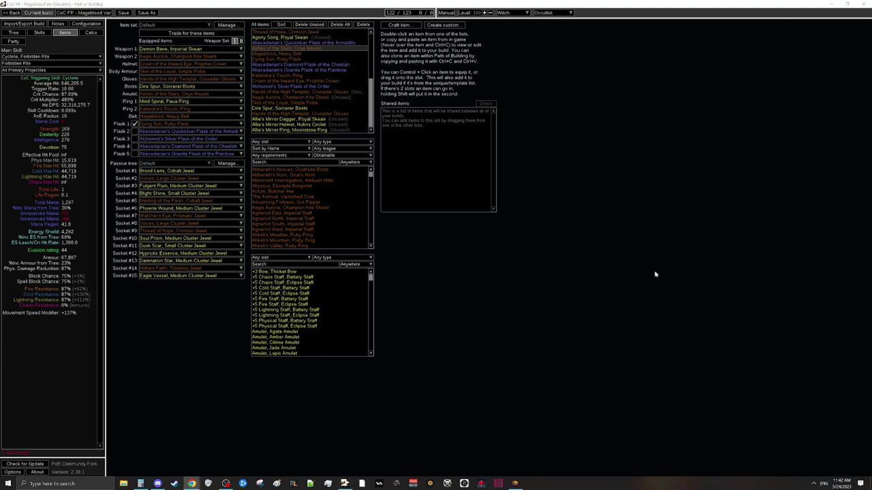
mouse_move(188, 102)
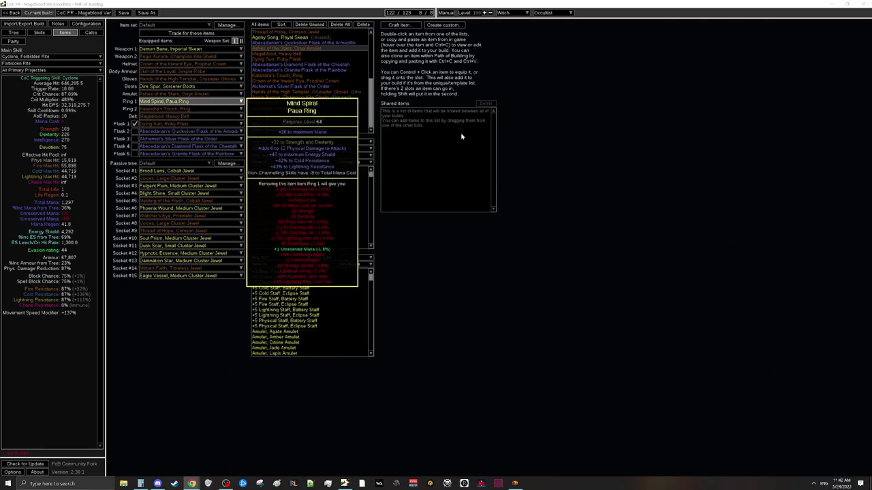
Switch to the Path of Exile trade site, examine the synthesised rings with +1 to Maximum Power Charges, and return to Path of Building
key(alt+Tab)
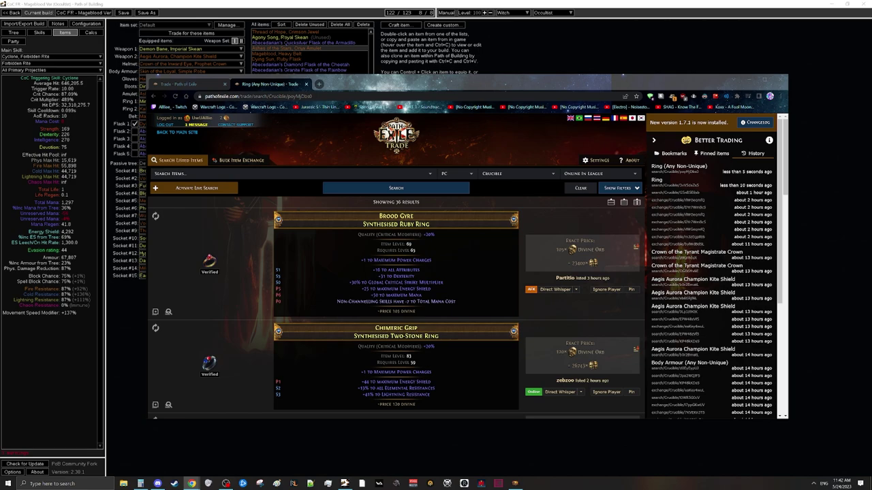
click(535, 215)
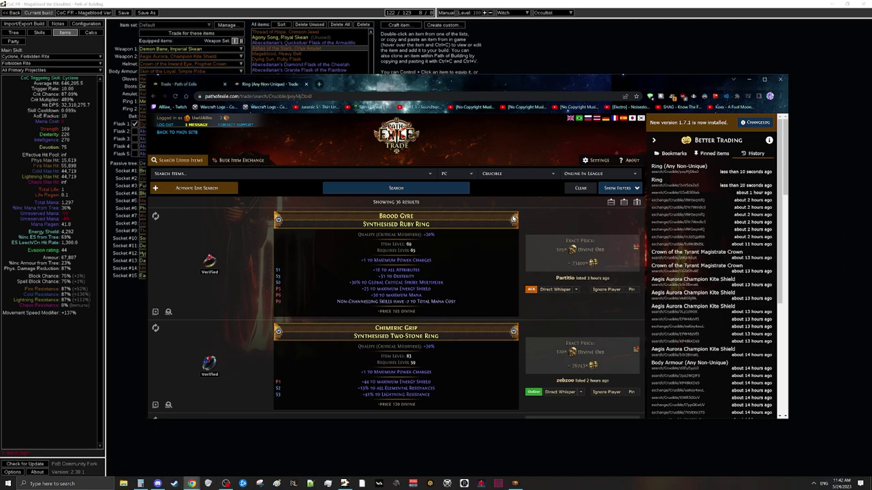
scroll(524, 219, down, 1)
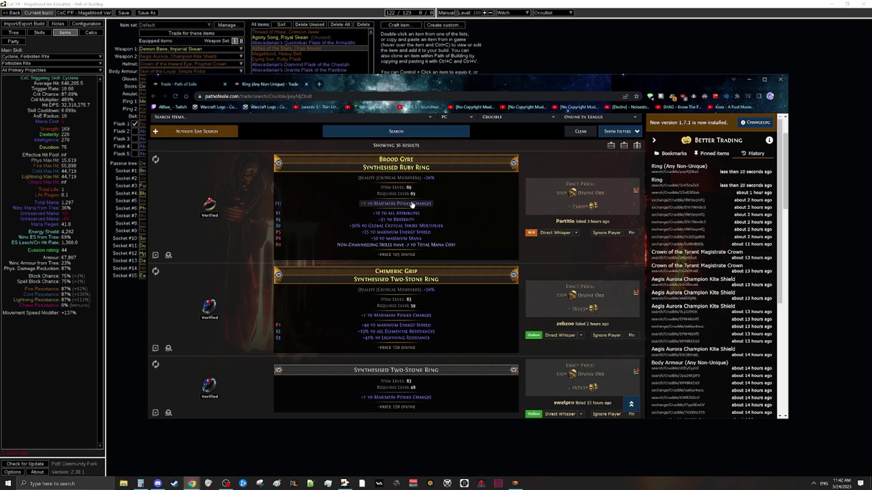
scroll(412, 204, down, 1)
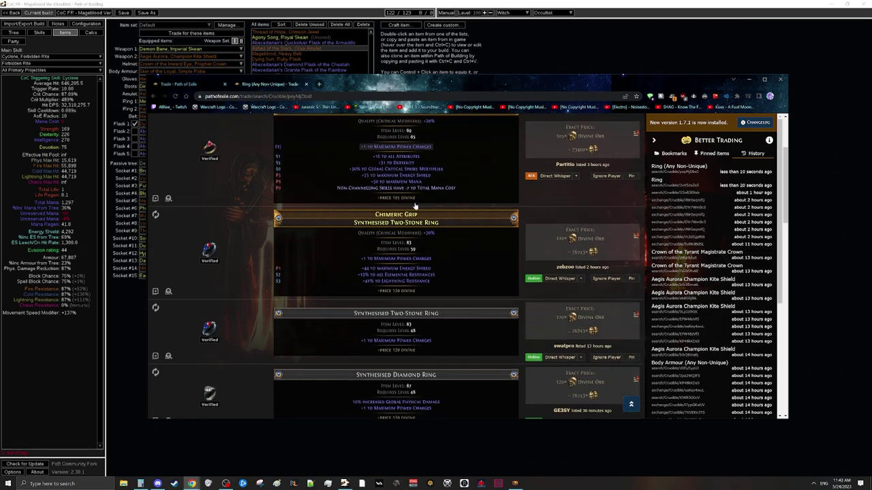
scroll(500, 259, up, 1)
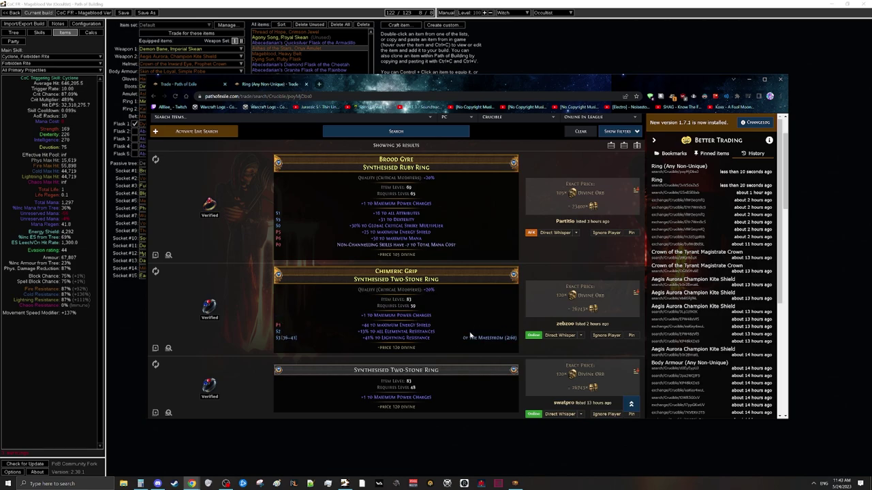
mouse_move(459, 330)
mouse_move(318, 225)
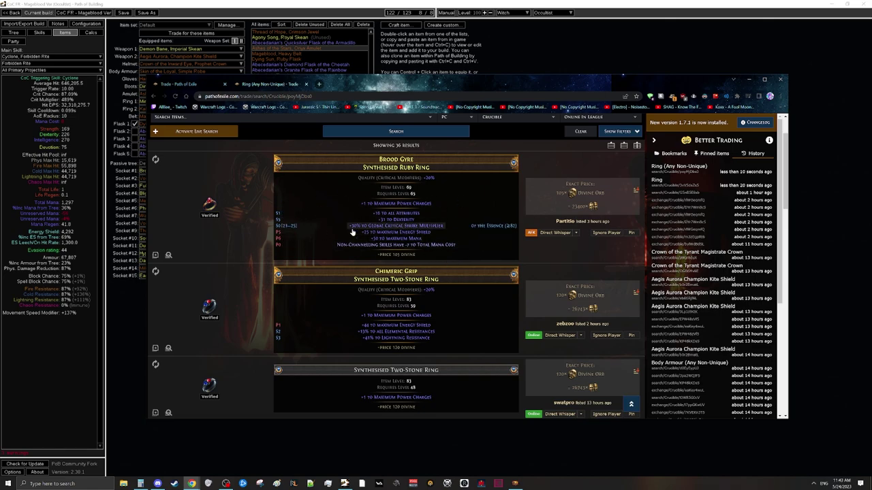
click(135, 334)
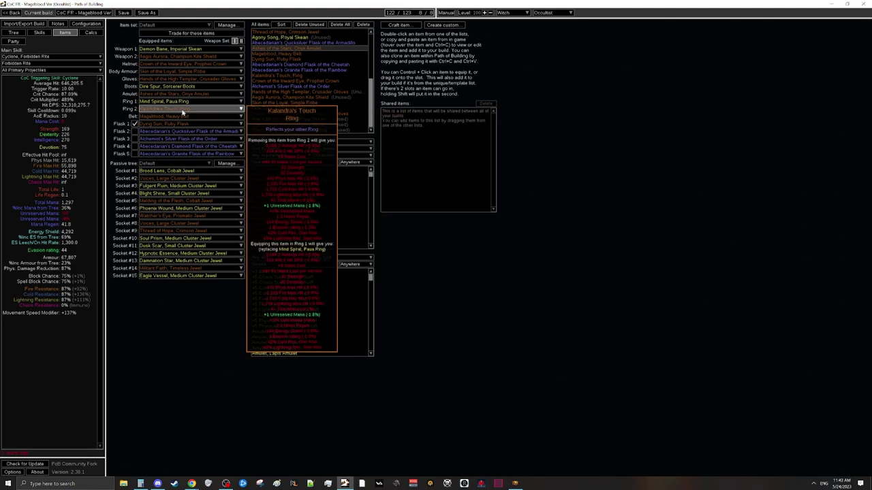
Bring the Brood Gyre synthesised Ruby Ring from the trade site into Path of Building as an item preview
key(alt+Tab)
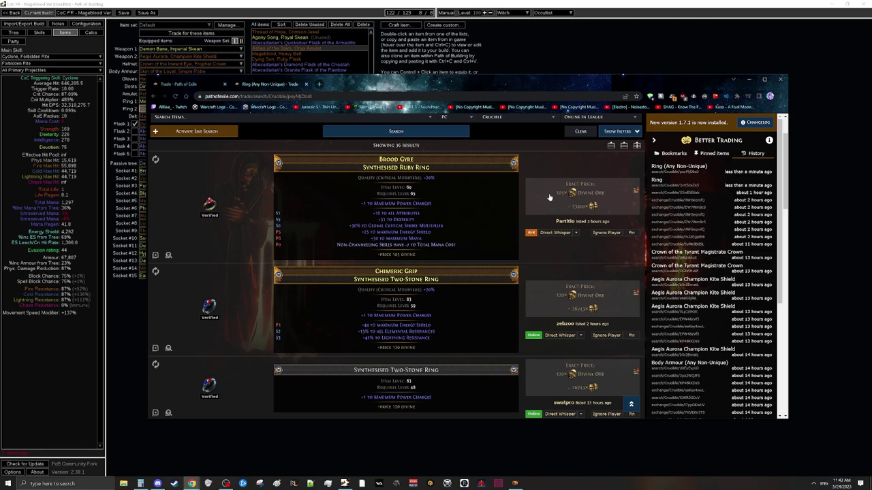
click(576, 65)
key(ctrl+v)
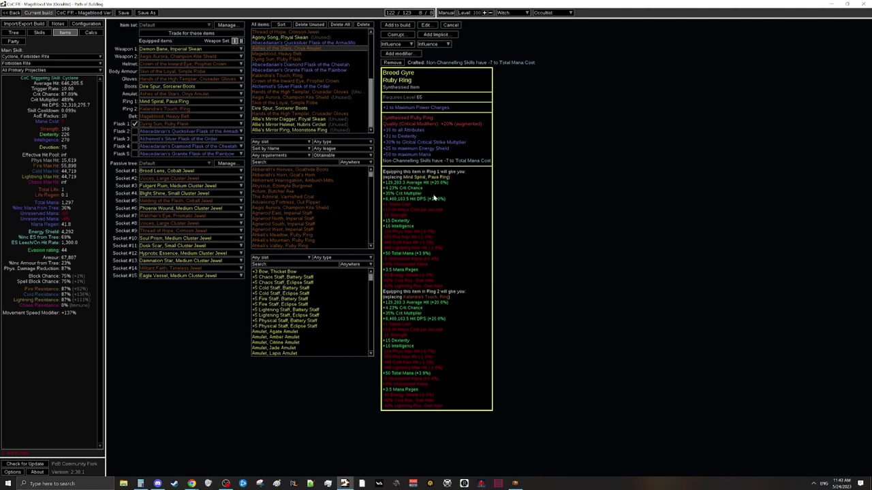
Review more power charge rings on the trade site, then check Brood Gyre's stat comparison in Path of Building and discard it
key(alt+Tab)
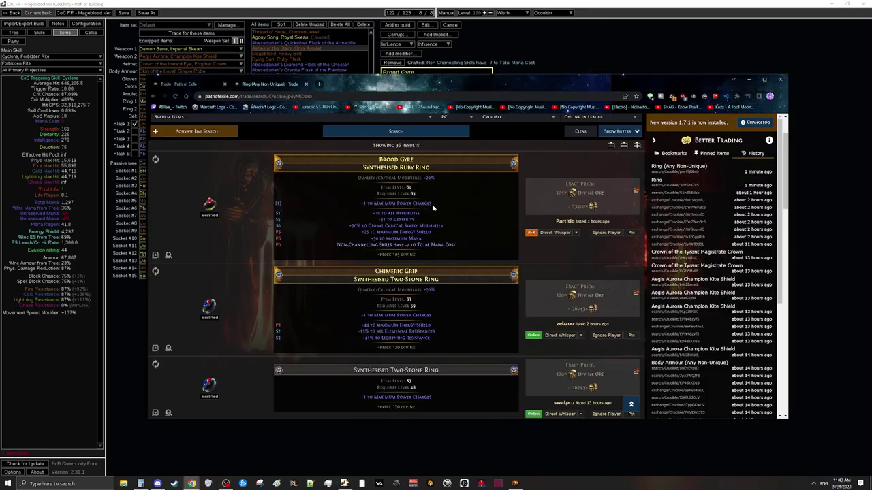
scroll(411, 214, down, 2)
scroll(411, 213, down, 2)
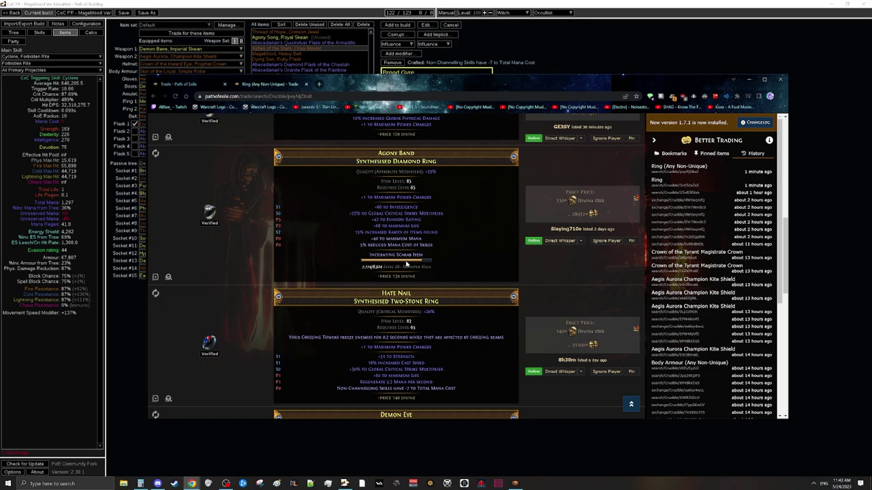
scroll(400, 251, up, 8)
scroll(401, 250, down, 1)
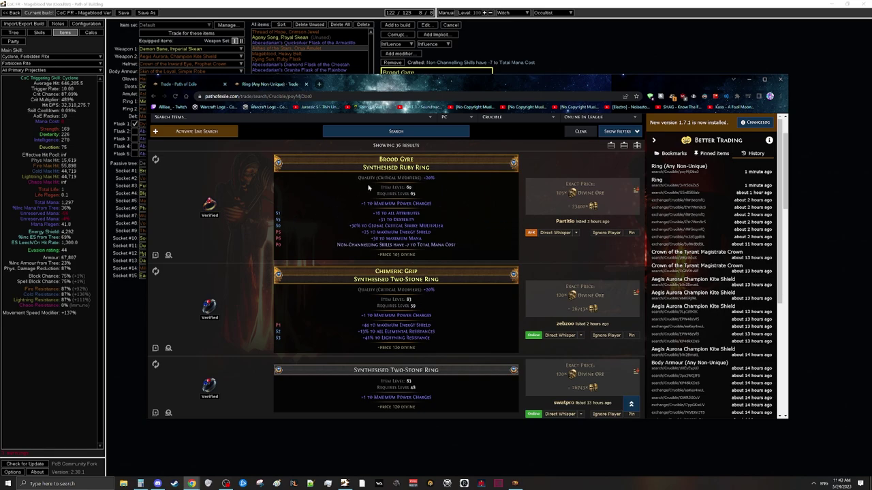
key(alt+Tab)
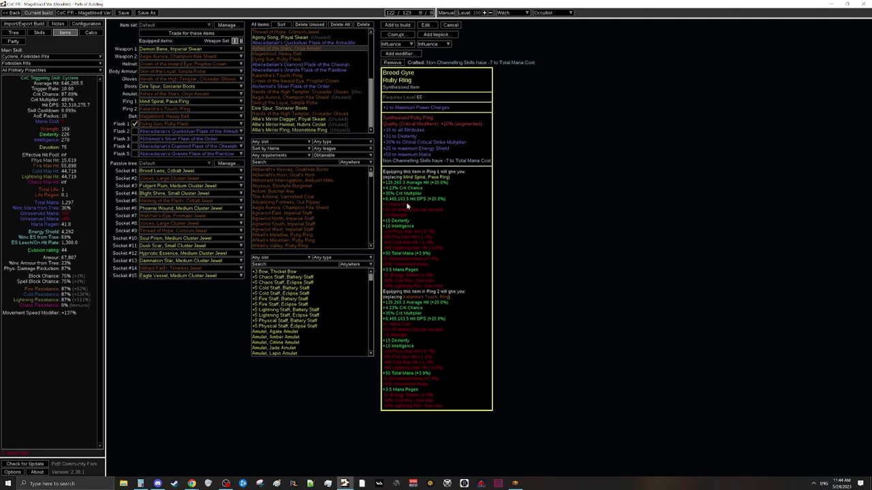
click(450, 25)
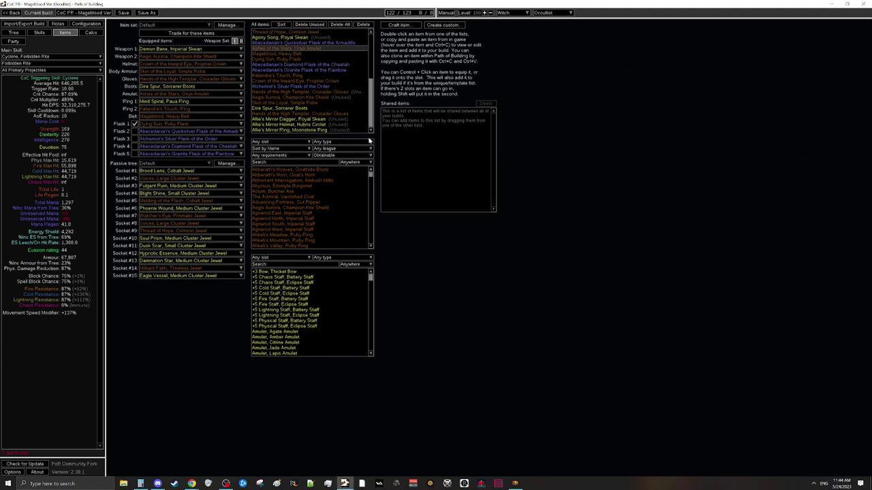
Equip the mirror-tier Moonstone Ring in Ring 1 and the mirror-tier Royal Skean dagger in Weapon 1
mouse_move(171, 88)
mouse_move(332, 123)
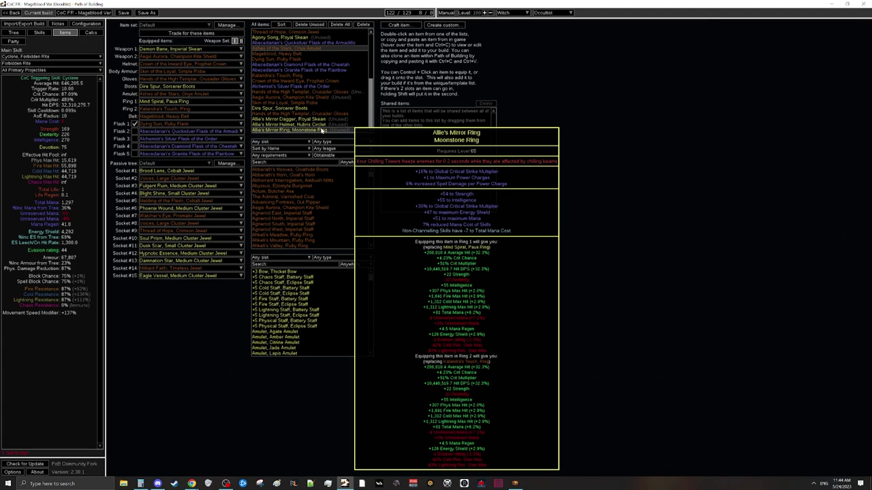
mouse_move(150, 113)
click(184, 101)
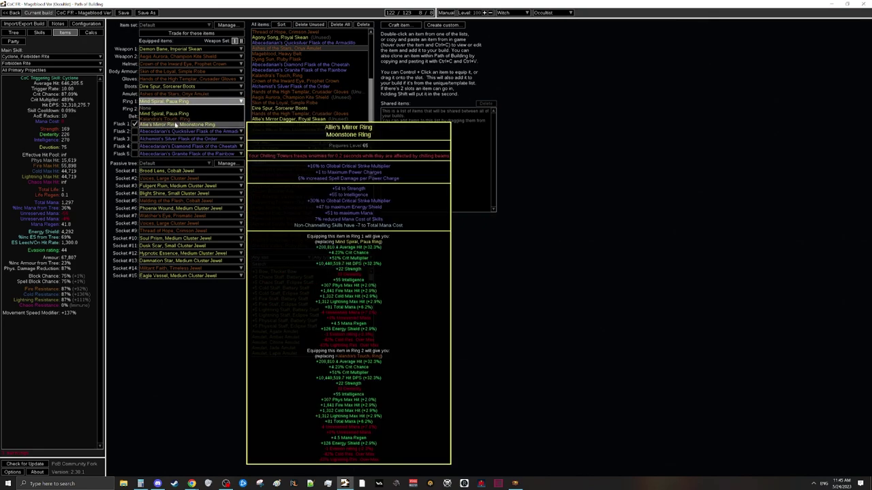
click(177, 124)
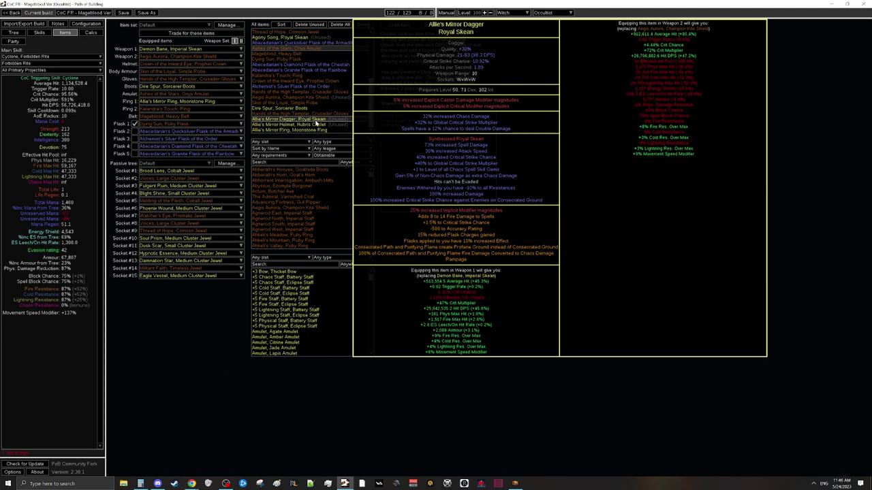
click(171, 49)
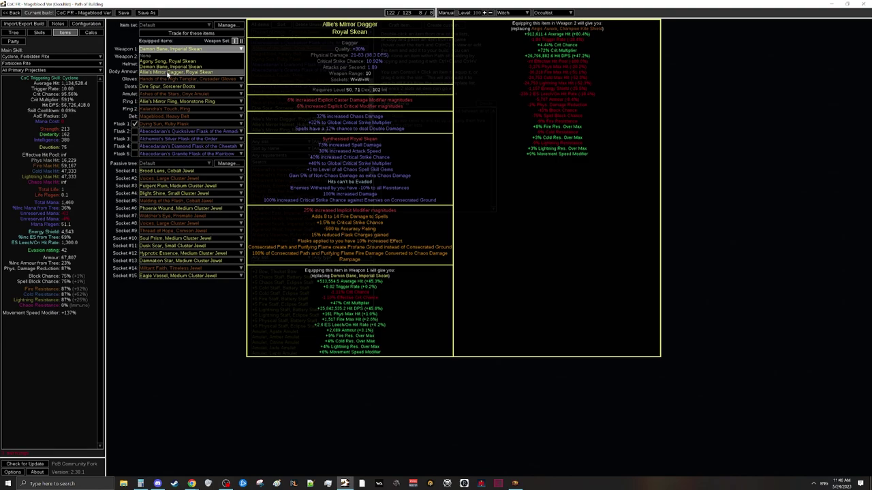
click(169, 72)
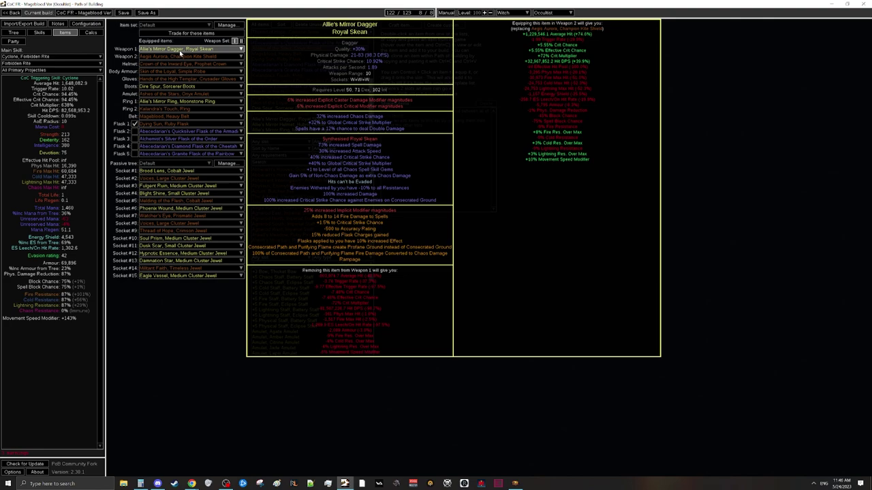
Examine the Purifying Flame, Awakened Cast On Critical Strike and Vengeance gems socketed in Weapon 2
click(38, 33)
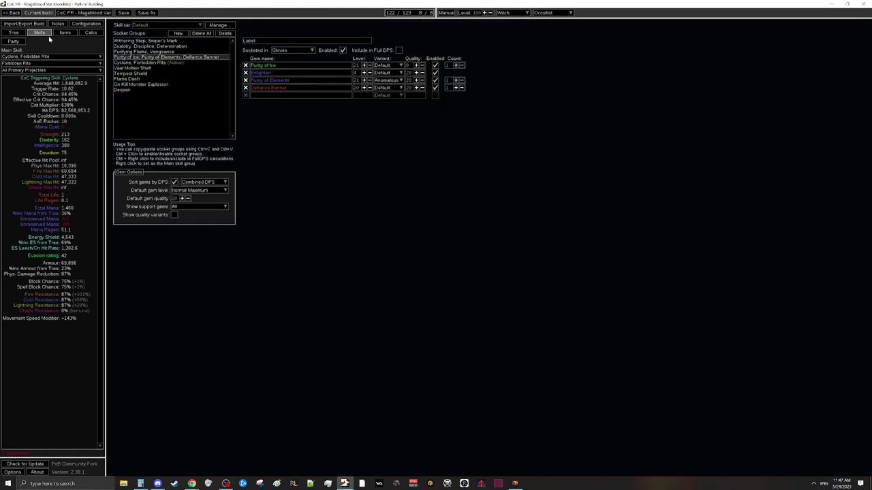
click(148, 51)
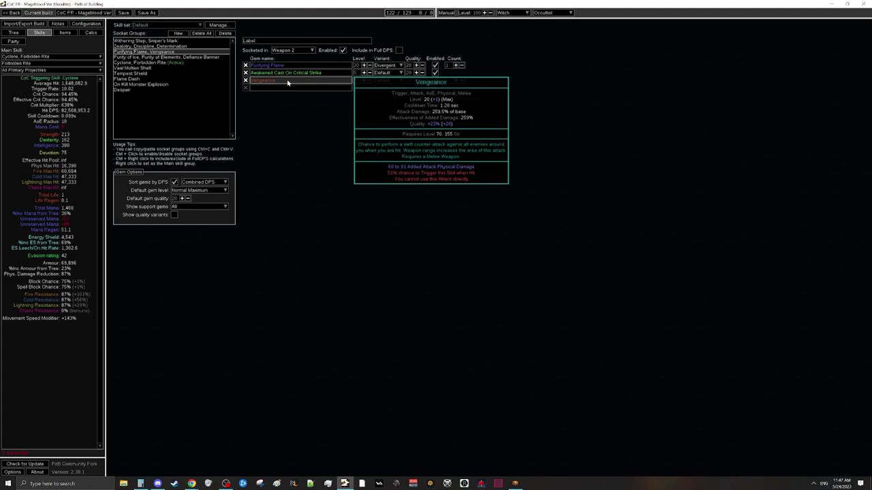
click(12, 32)
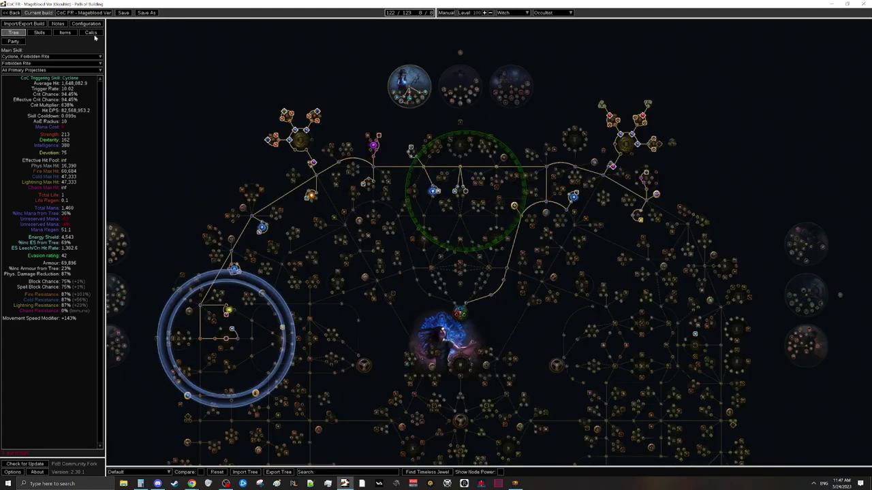
click(62, 33)
click(39, 33)
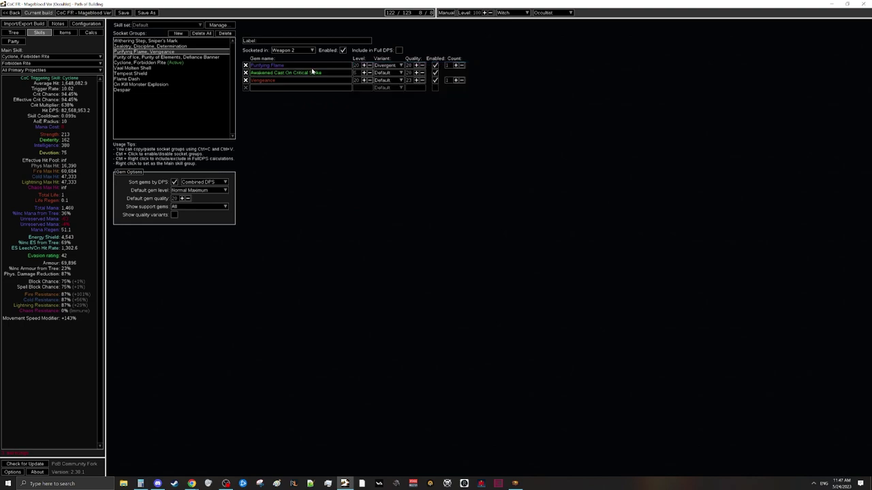
Replace the Crown of the Inward Eye helmet with the mirror-tier Hubris Circlet
click(68, 34)
mouse_move(186, 49)
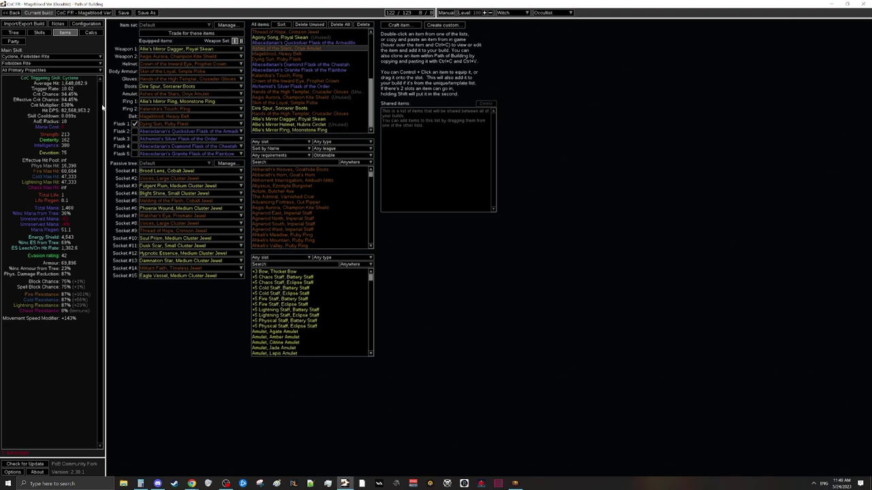
mouse_move(175, 68)
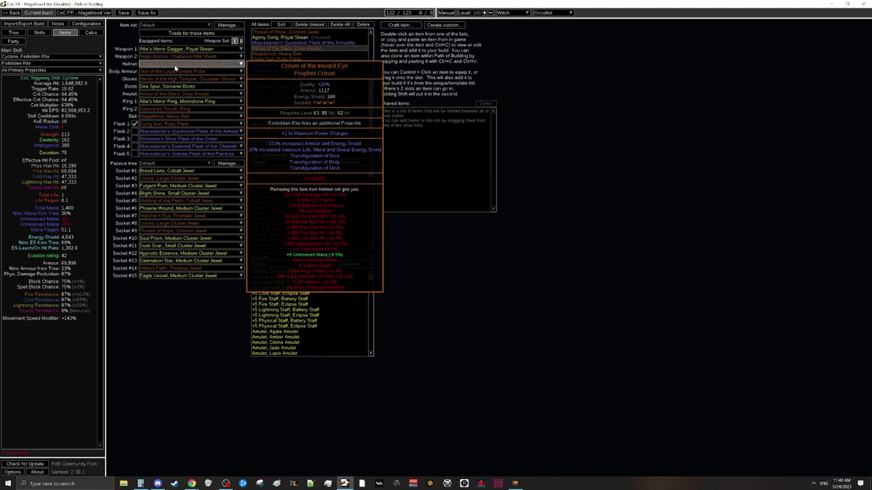
click(175, 65)
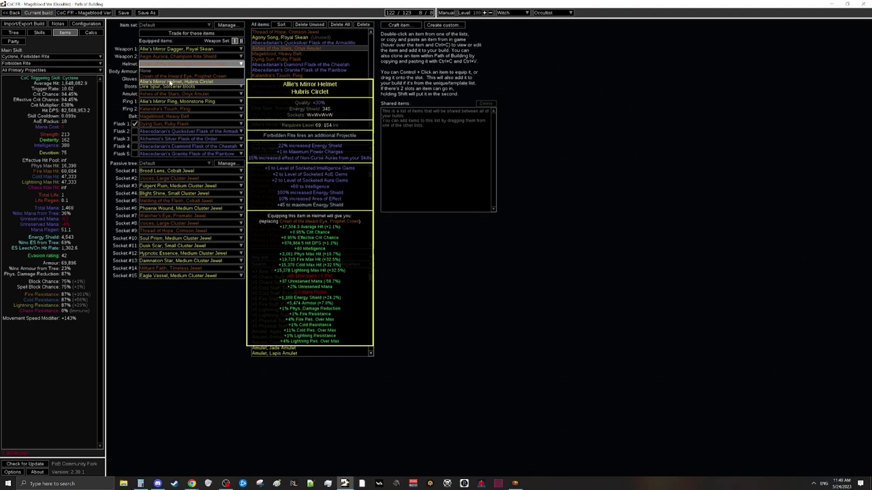
click(169, 81)
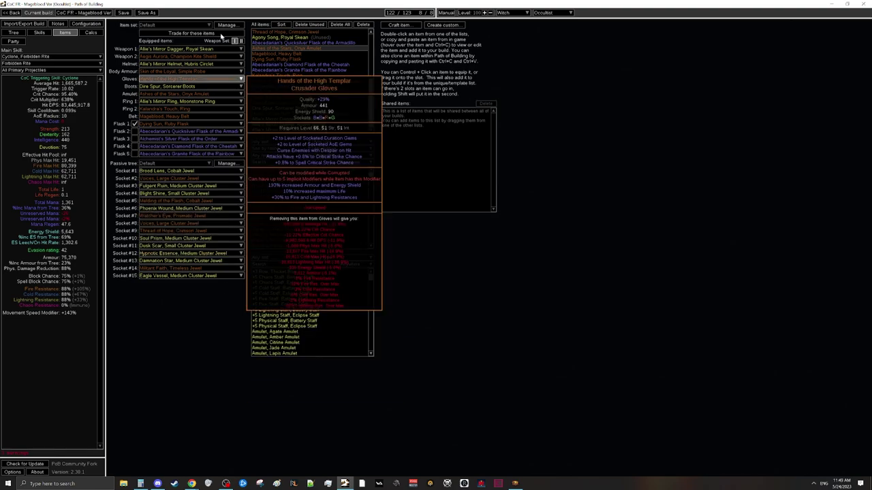
mouse_move(212, 91)
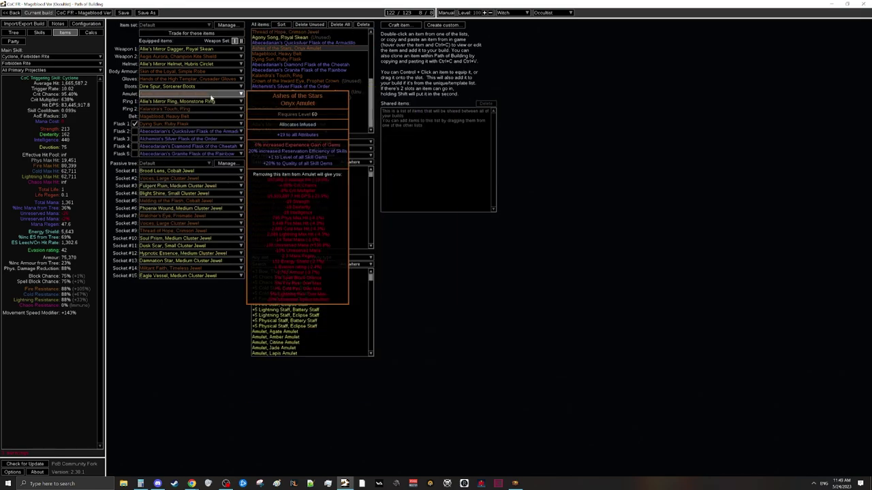